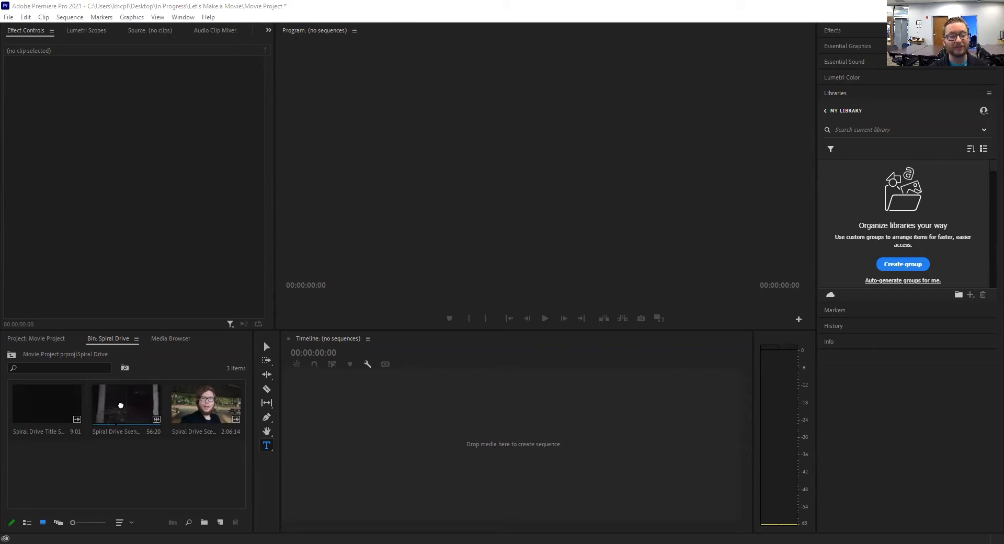
Create a sequence from the Spiral Drive Scene 1 clip and return the playhead to its start after scrubbing the opening
{"action": "left_click_drag", "start_coordinate": [124, 419], "coordinate": [367, 459]}
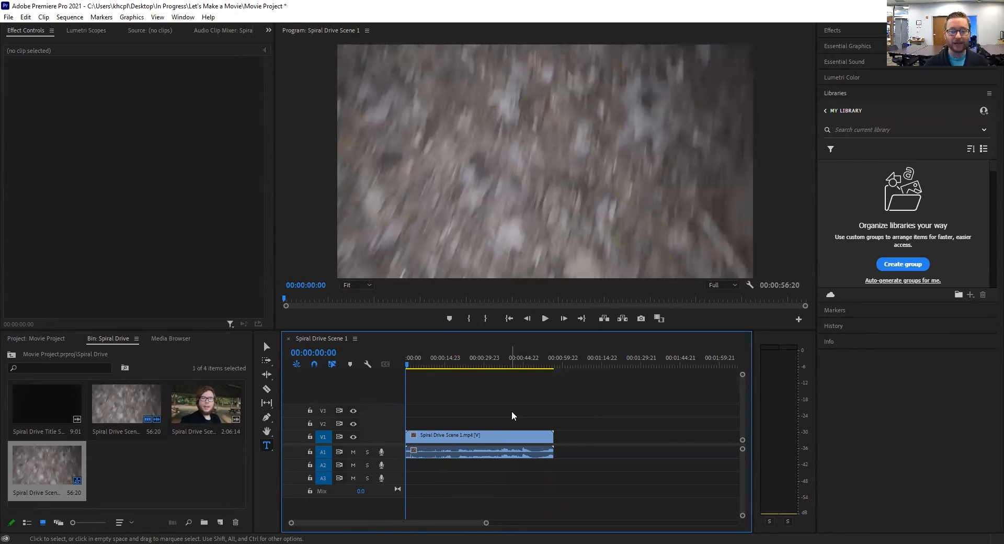
{"action": "left_click", "coordinate": [479, 438]}
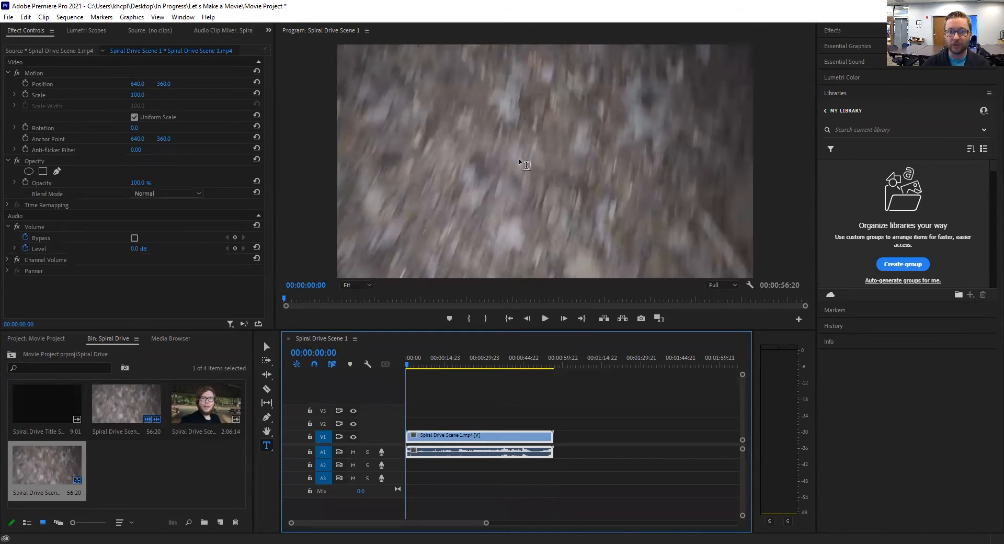
{"action": "left_click_drag", "start_coordinate": [406, 363], "coordinate": [413, 366]}
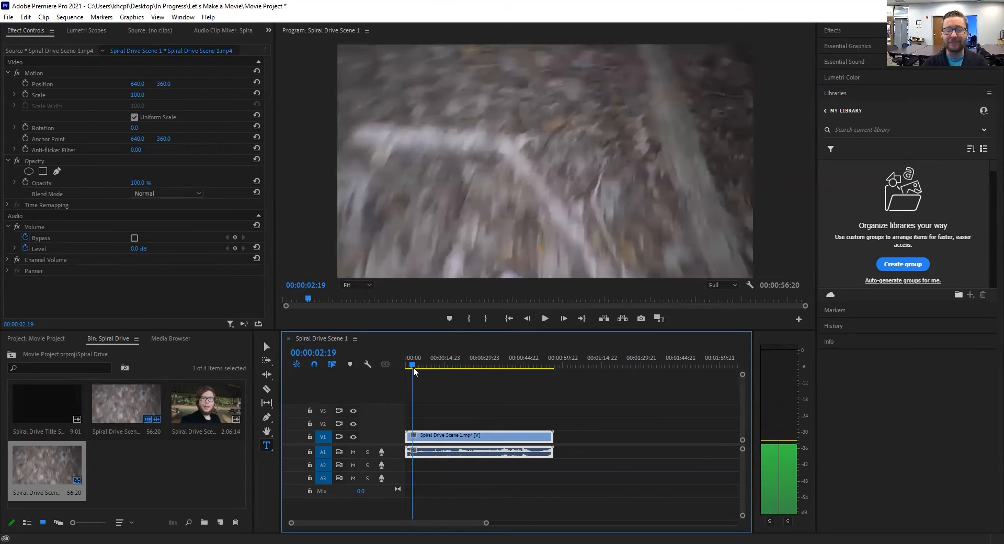
{"action": "mouse_move", "coordinate": [413, 366]}
{"action": "left_mouse_down"}
{"action": "mouse_move", "coordinate": [537, 353]}
{"action": "mouse_move", "coordinate": [403, 371]}
{"action": "left_mouse_up"}
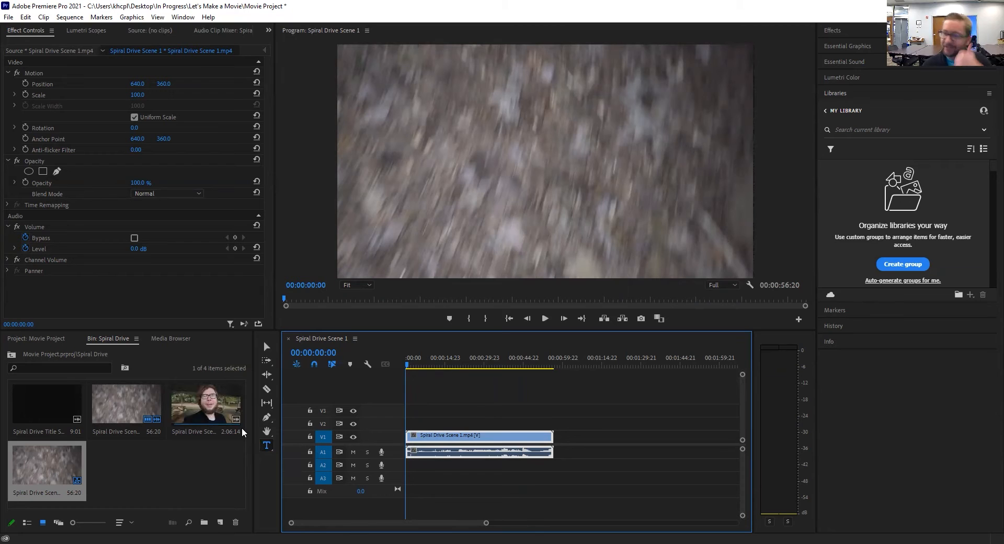
{"action": "left_click", "coordinate": [266, 447]}
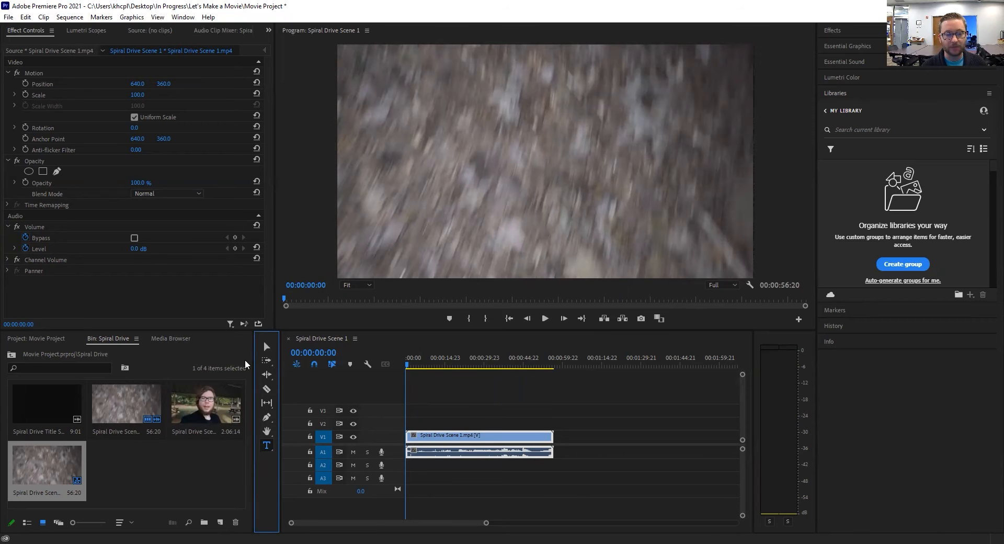
{"action": "left_click_drag", "start_coordinate": [340, 216], "coordinate": [748, 274]}
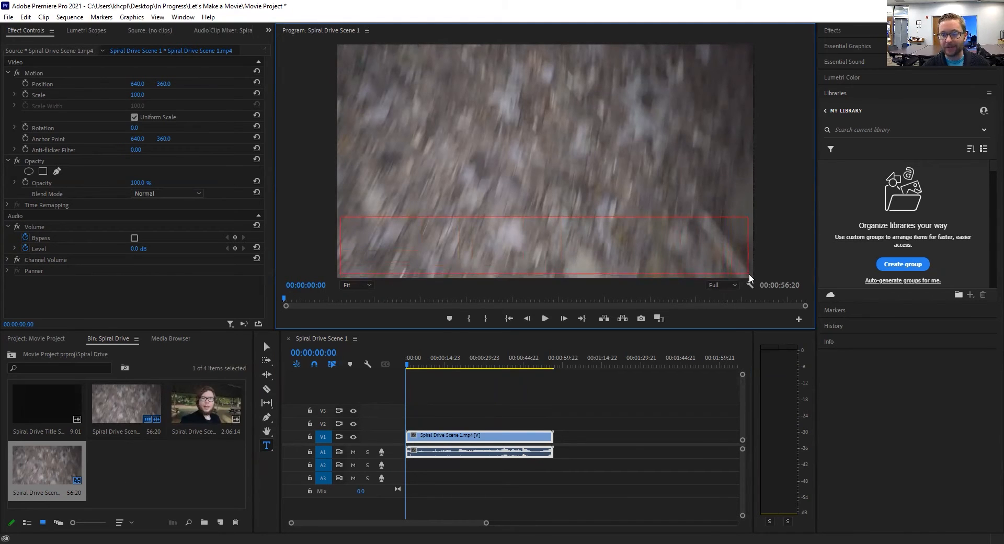
{"action": "left_click", "coordinate": [749, 274]}
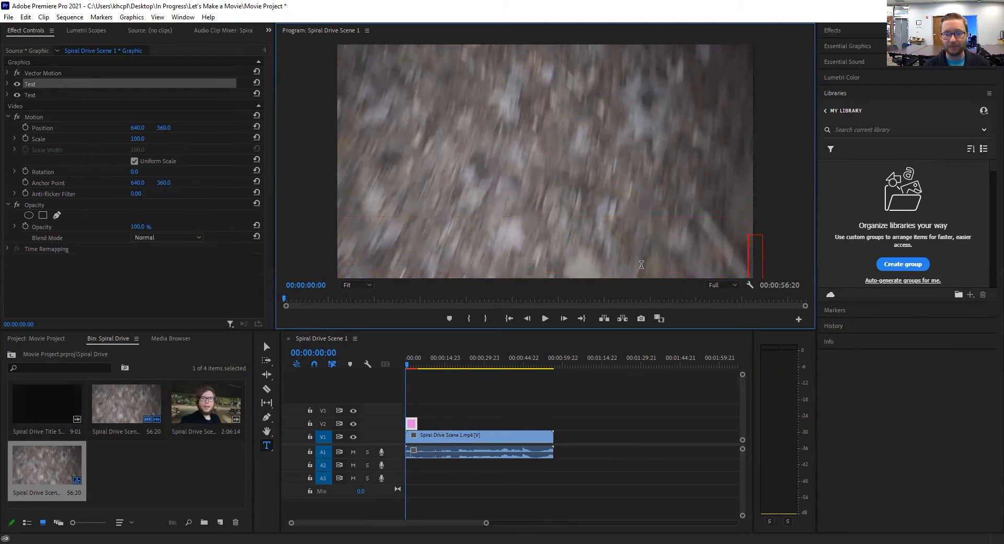
{"action": "left_click", "coordinate": [411, 424]}
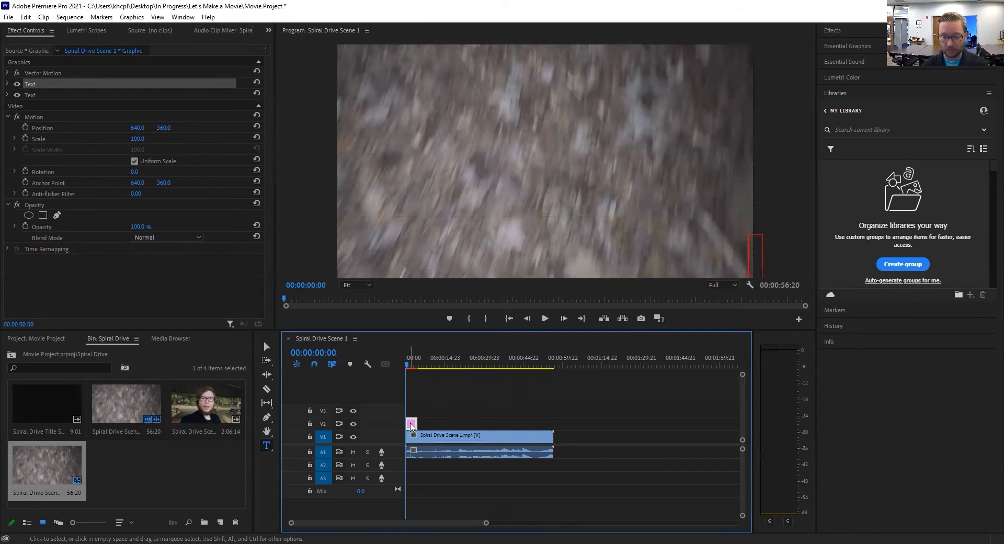
{"action": "key", "text": "Delete"}
Add a text box across the lower part of the frame reading "Going for a Jog at Night" and set its font size to 105
{"action": "left_click_drag", "start_coordinate": [344, 224], "coordinate": [748, 269]}
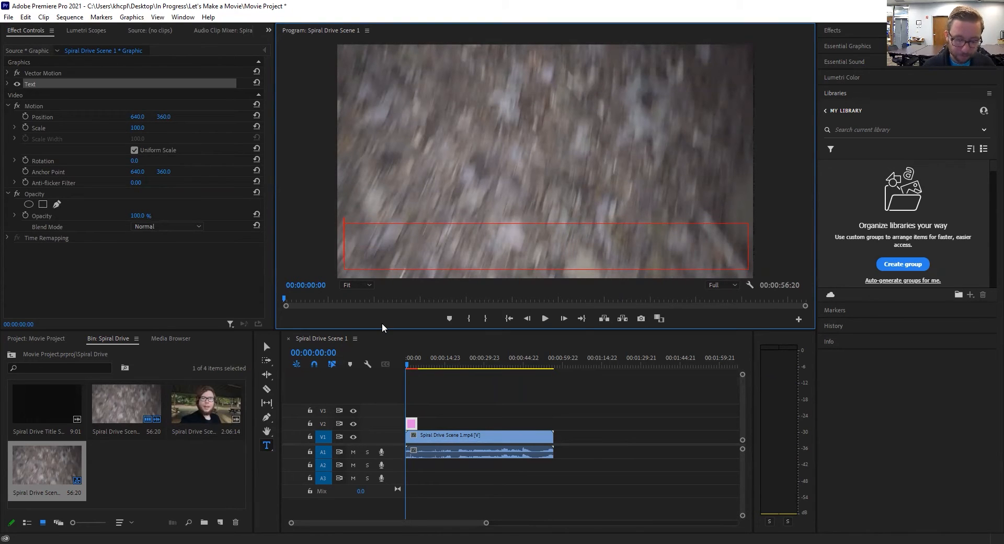
{"action": "type", "text": "Going for a Jog at Night"}
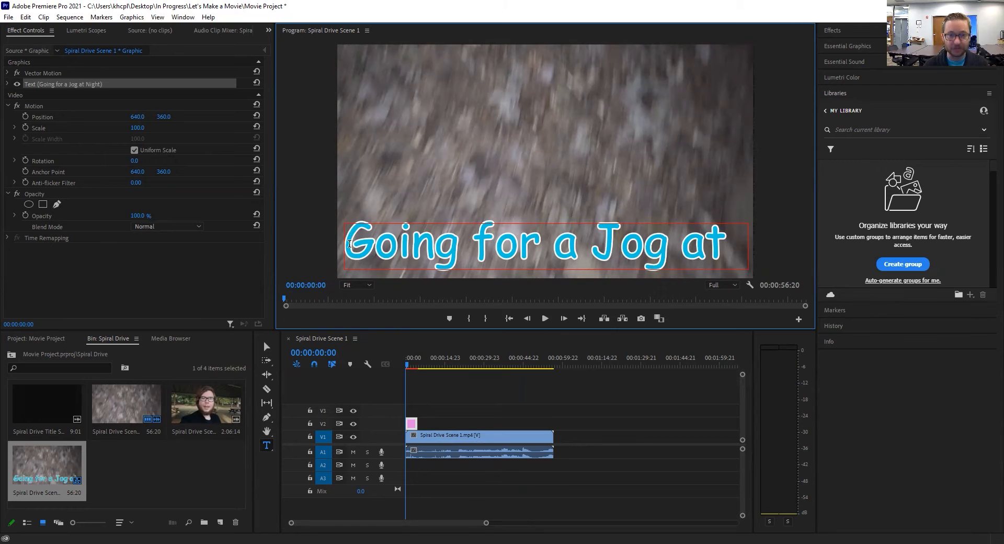
{"action": "triple_click", "coordinate": [349, 243]}
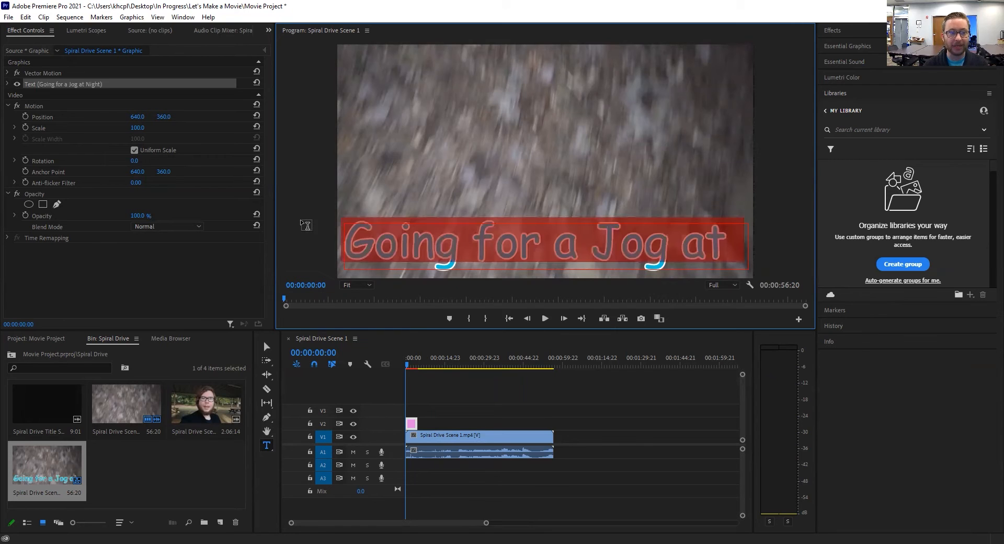
{"action": "left_click", "coordinate": [8, 84]}
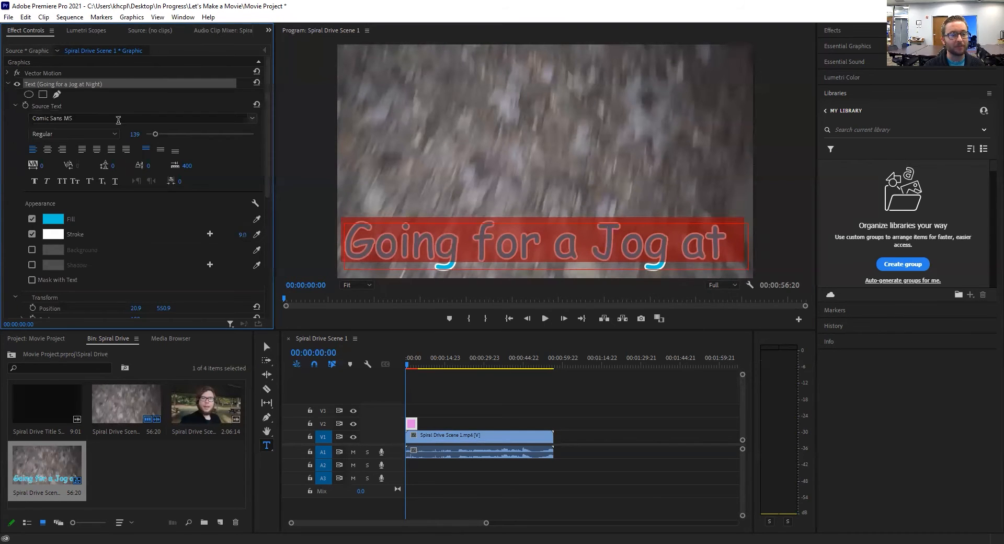
{"action": "left_click_drag", "start_coordinate": [135, 137], "coordinate": [118, 137]}
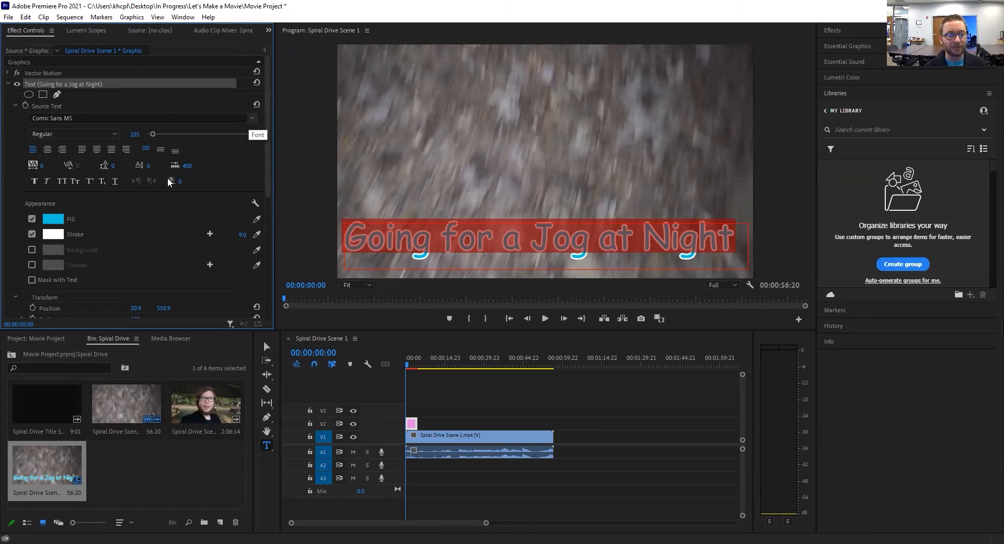
{"action": "left_click", "coordinate": [250, 119]}
{"action": "scroll", "coordinate": [110, 284], "scroll_direction": "up", "scroll_amount": 5}
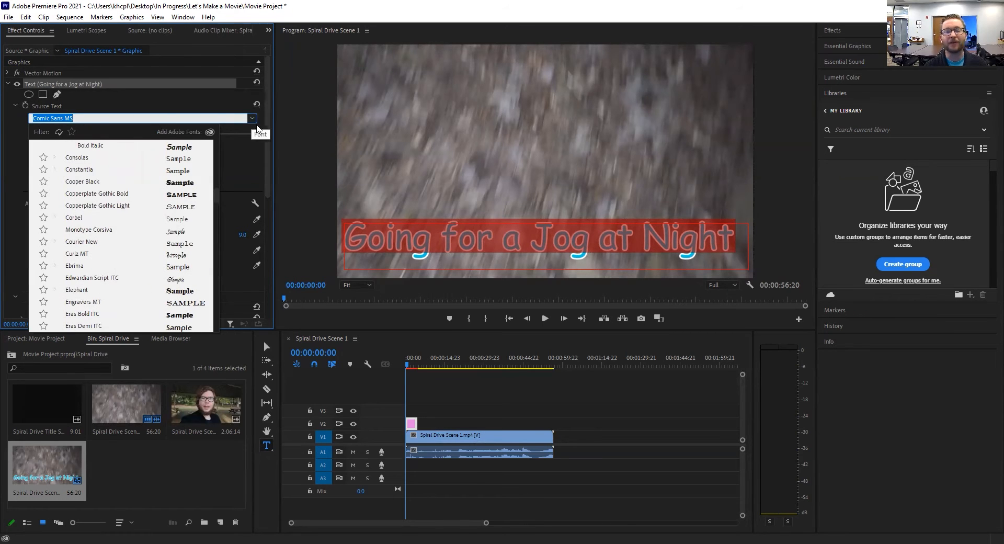
{"action": "left_click", "coordinate": [252, 119]}
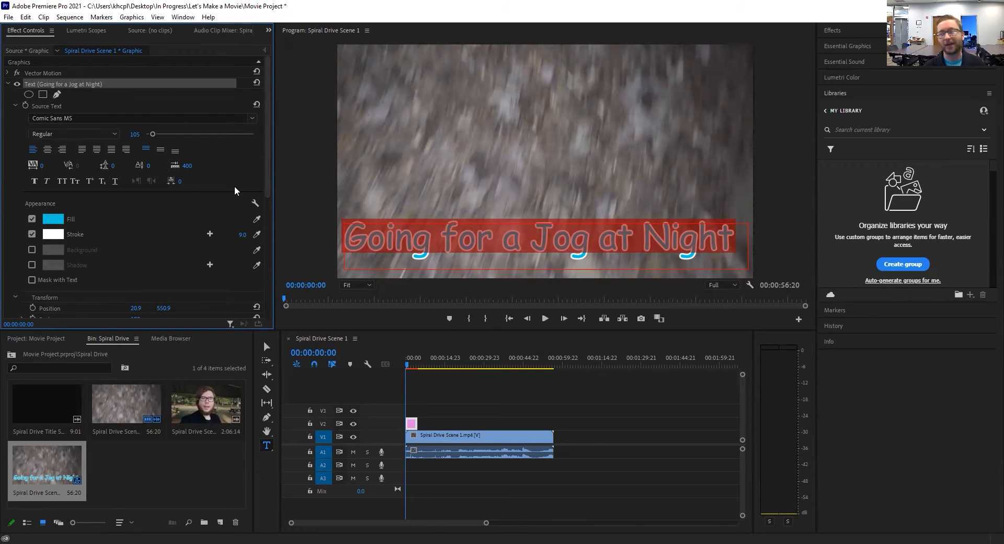
{"action": "left_click", "coordinate": [54, 219]}
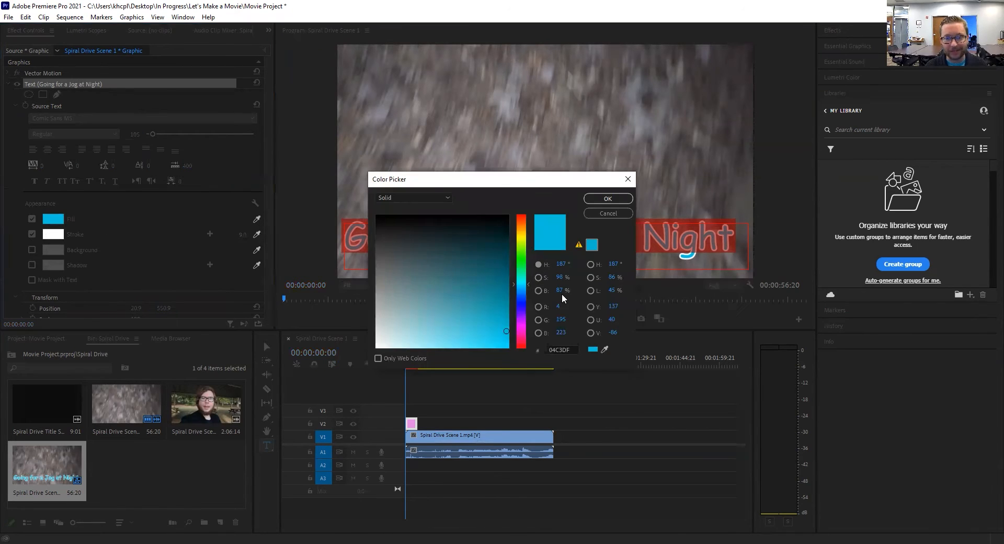
{"action": "left_click", "coordinate": [604, 214]}
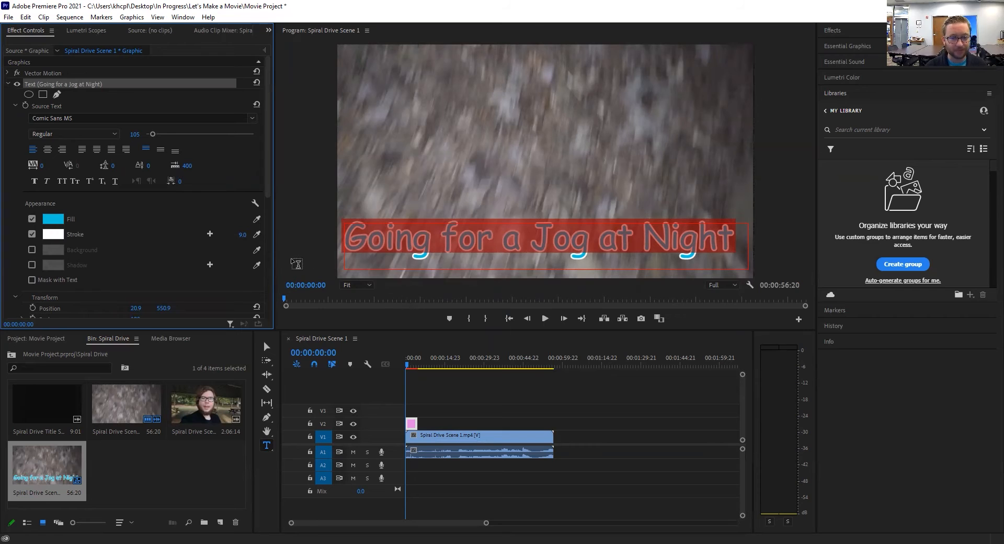
Center-align the title text and lengthen its graphic on V2, playing the sequence past the title's end
{"action": "left_click", "coordinate": [47, 150]}
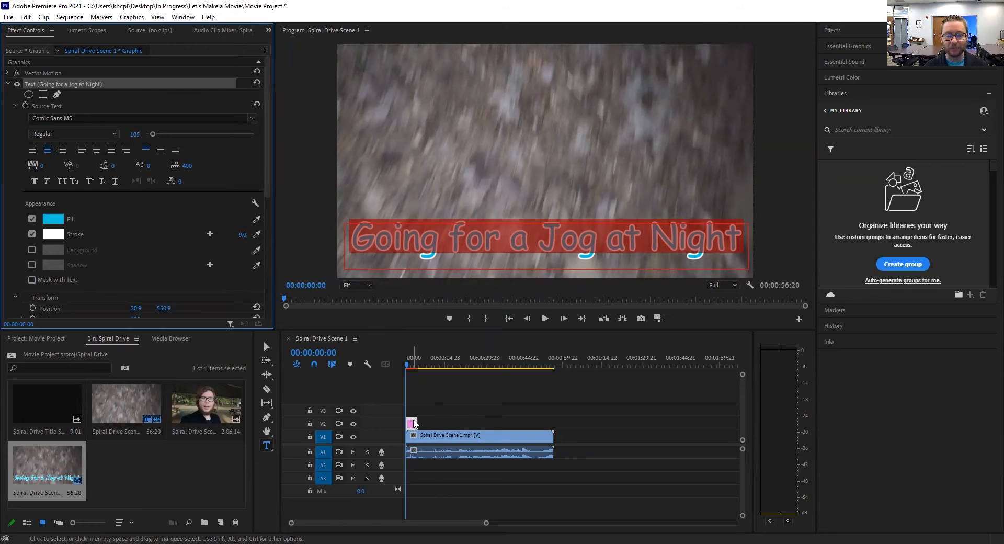
{"action": "left_click_drag", "start_coordinate": [416, 424], "coordinate": [421, 427]}
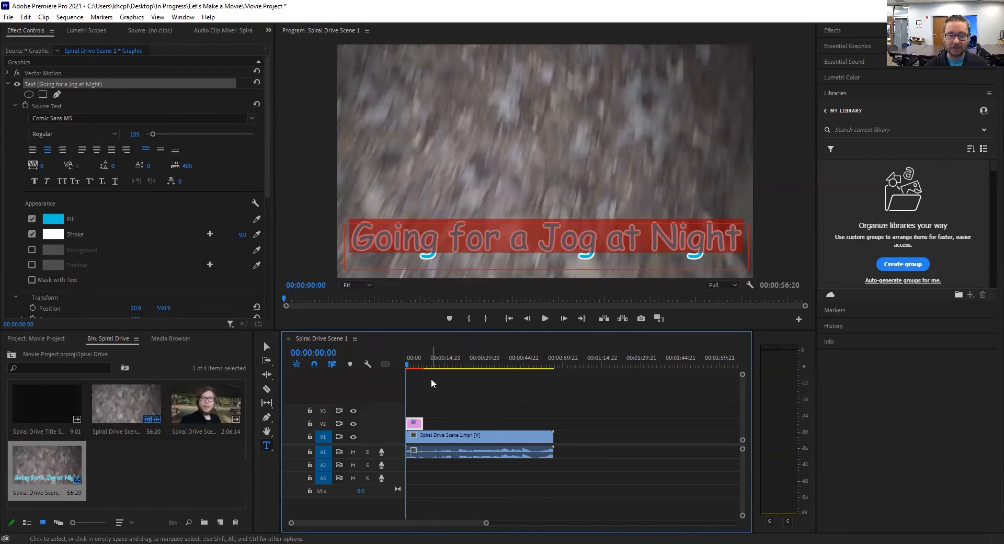
{"action": "key", "text": "space"}
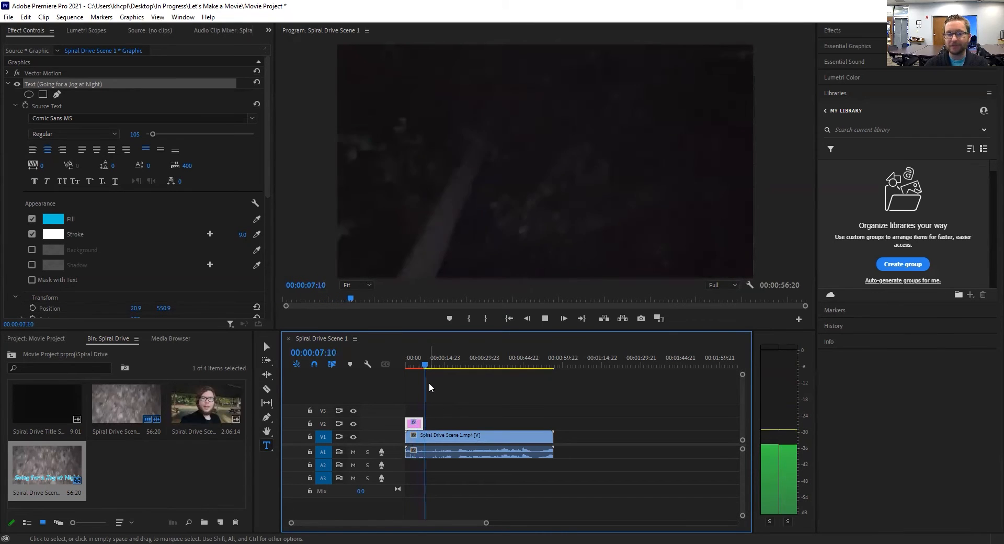
{"action": "key", "text": "space"}
Split the Spiral Drive Scene 1 clip with the Razor tool at 00:00:20:22 and at 00:00:22:21
{"action": "key", "text": "space"}
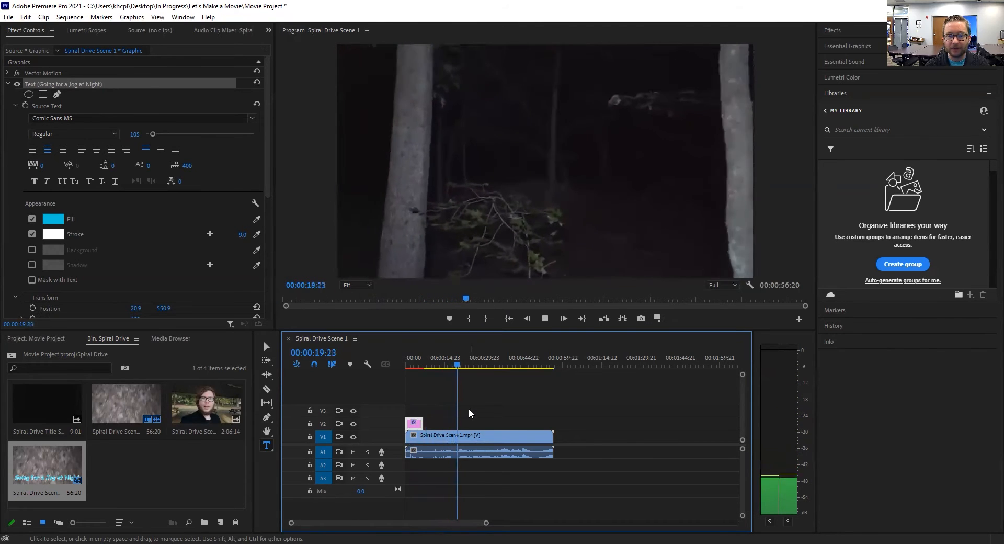
{"action": "key", "text": "space"}
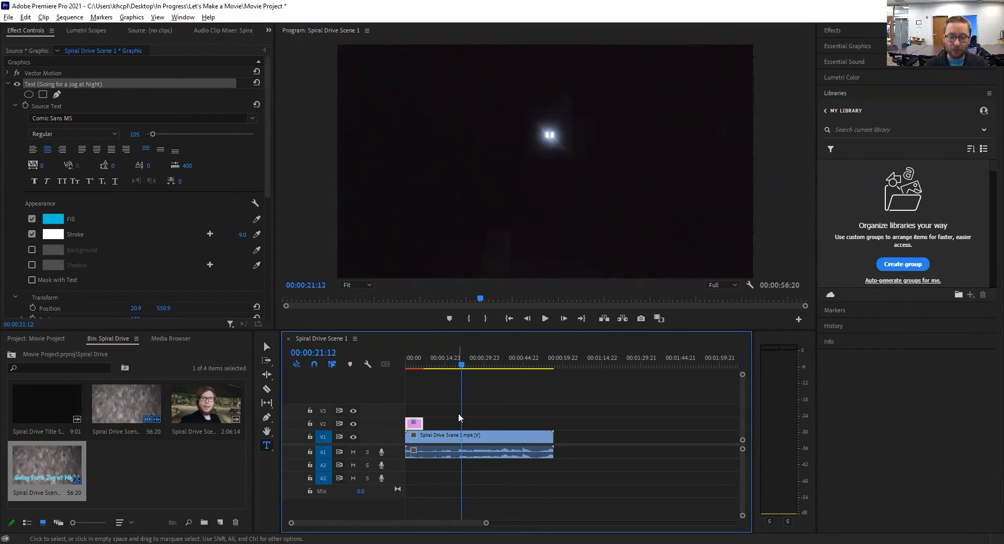
{"action": "scroll", "coordinate": [458, 419], "scroll_direction": "up", "scroll_amount": 2}
{"action": "scroll", "coordinate": [458, 418], "scroll_direction": "up", "scroll_amount": 5}
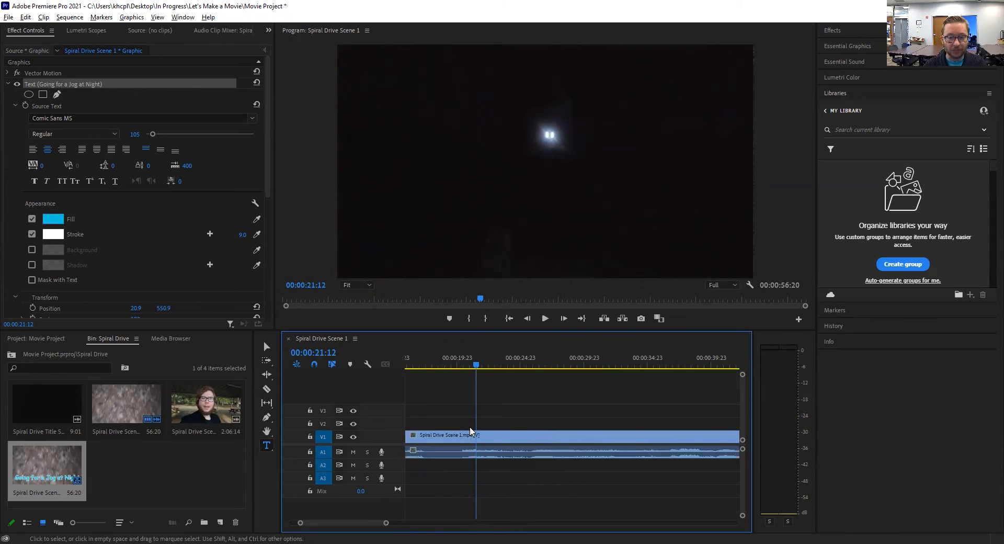
{"action": "scroll", "coordinate": [470, 431], "scroll_direction": "up", "scroll_amount": 2}
{"action": "left_click_drag", "start_coordinate": [488, 365], "coordinate": [464, 369]}
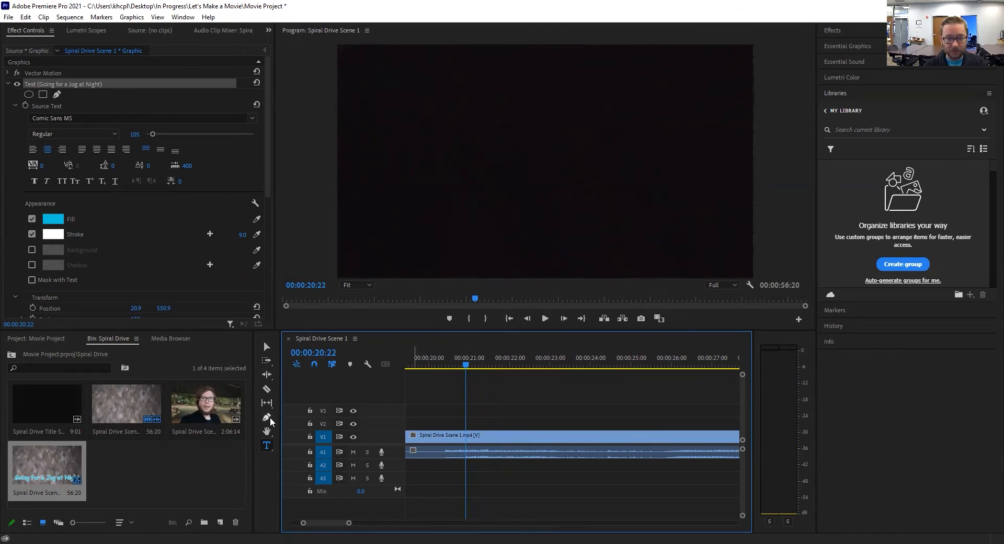
{"action": "left_click", "coordinate": [266, 388]}
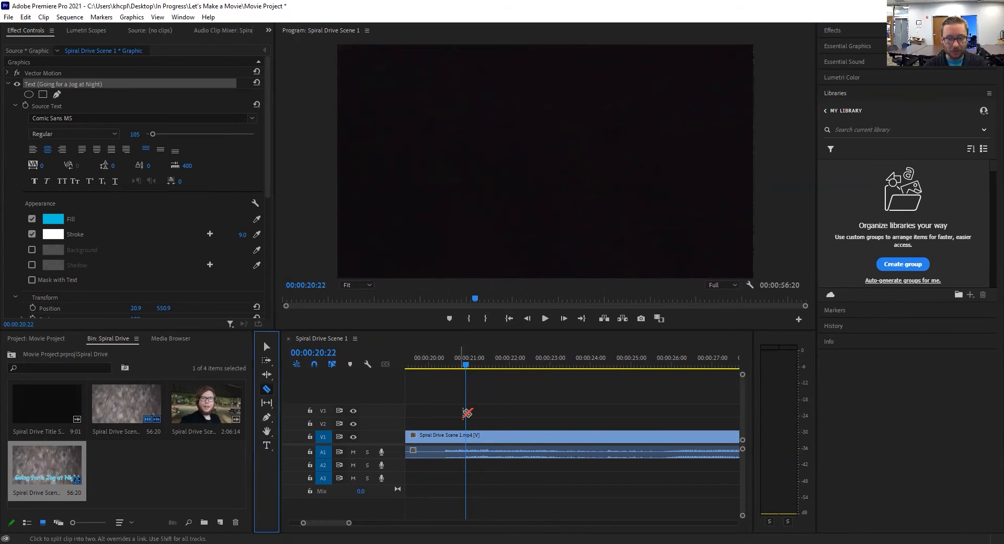
{"action": "left_click", "coordinate": [466, 434]}
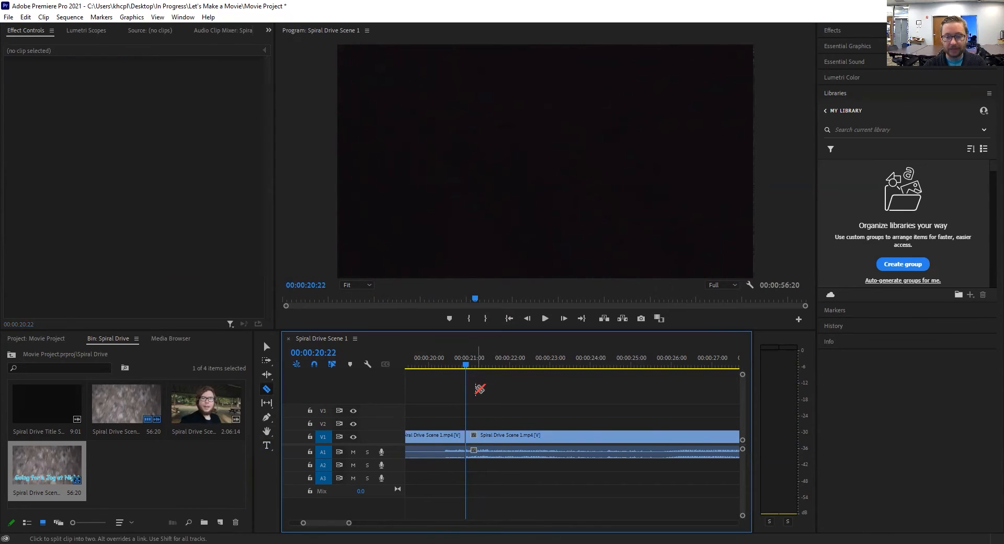
{"action": "left_click_drag", "start_coordinate": [466, 363], "coordinate": [544, 355]}
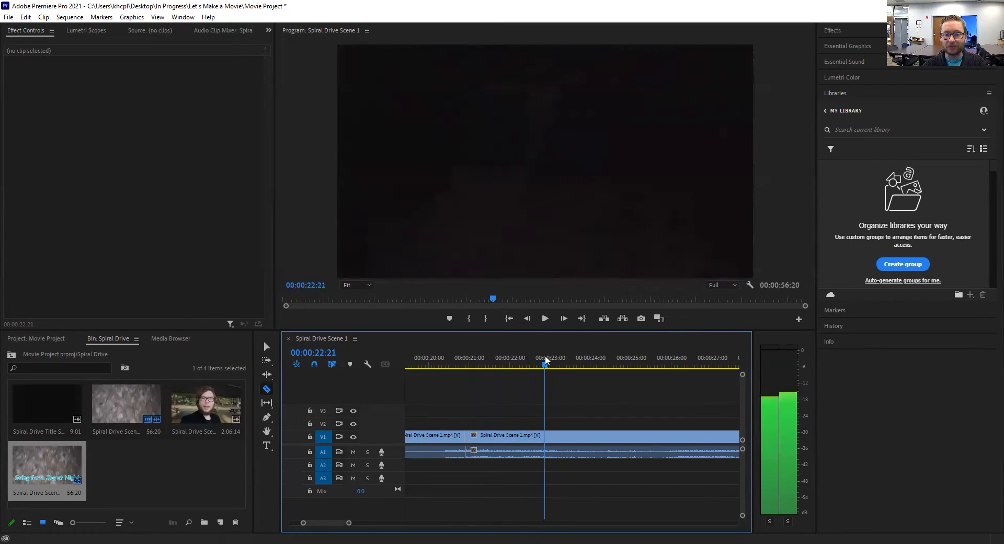
{"action": "left_click", "coordinate": [544, 436]}
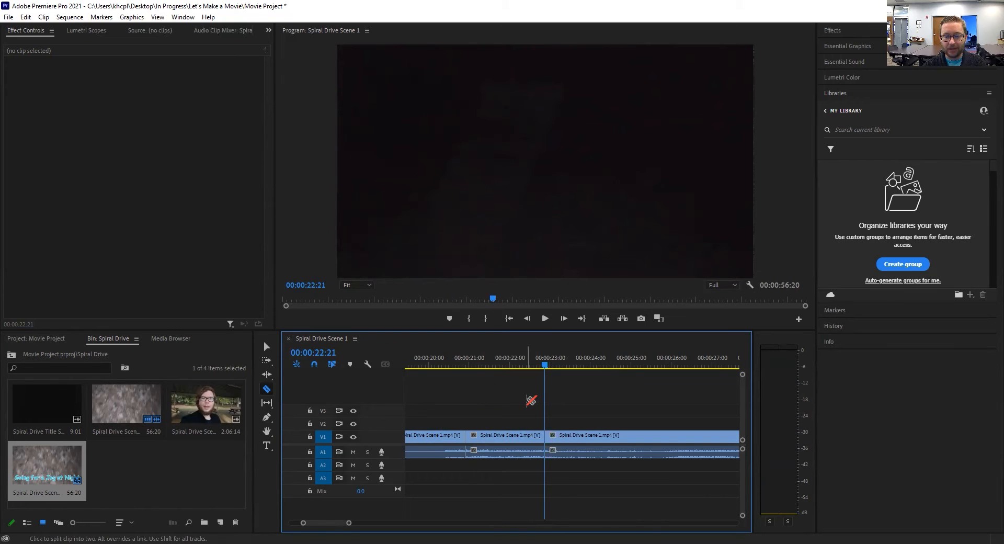
Delete the short segment between the two cuts and ripple delete the gap it leaves
{"action": "left_click", "coordinate": [265, 346]}
{"action": "left_click", "coordinate": [479, 437]}
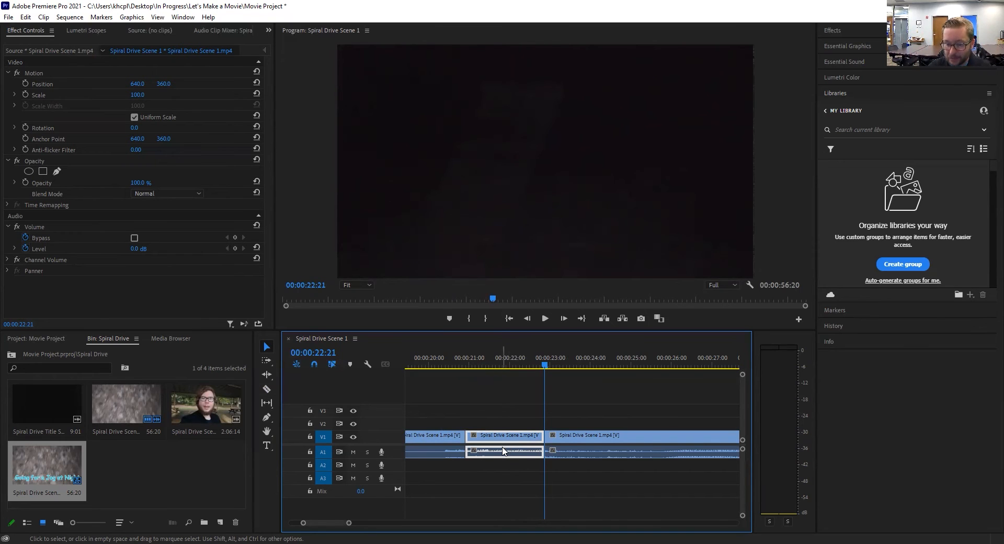
{"action": "key", "text": "Delete"}
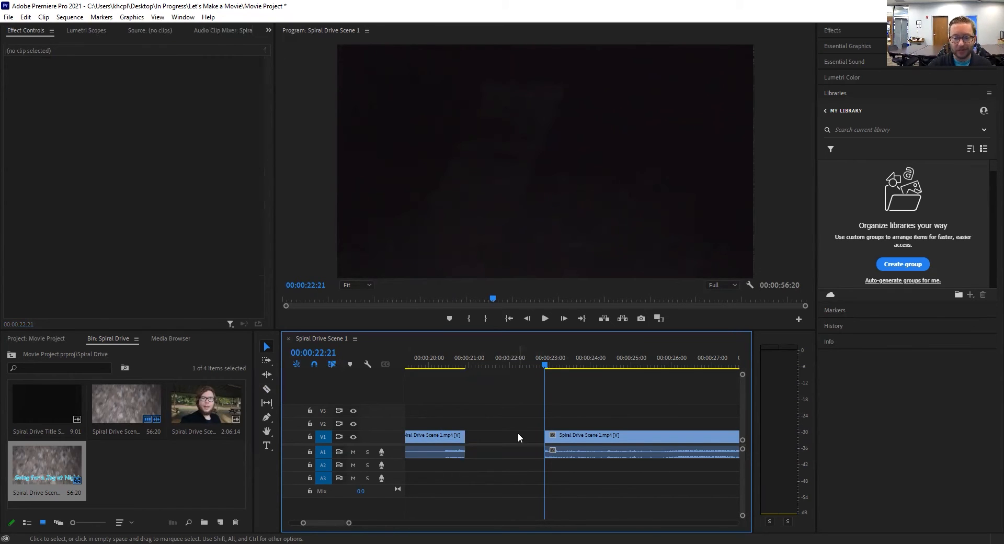
{"action": "right_click", "coordinate": [519, 437]}
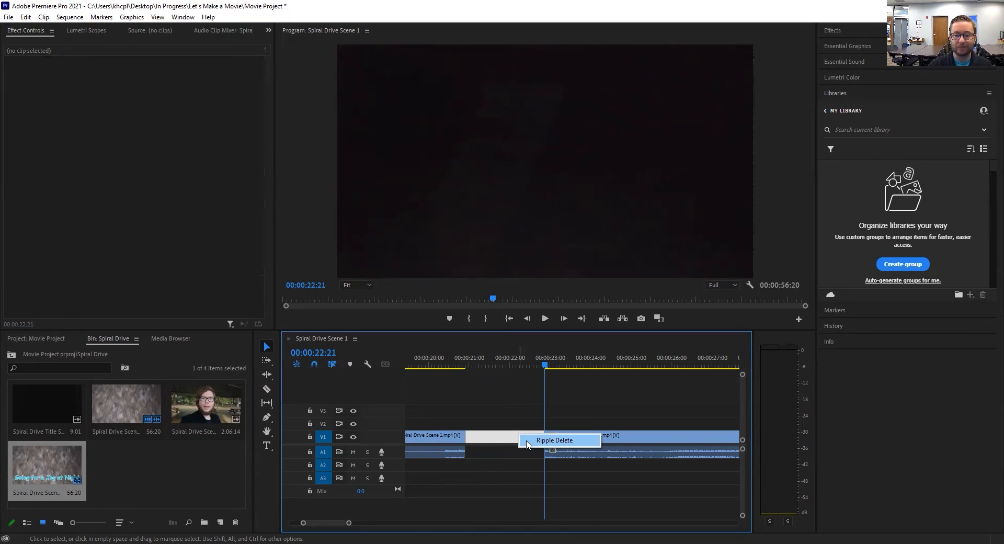
{"action": "left_click", "coordinate": [527, 443]}
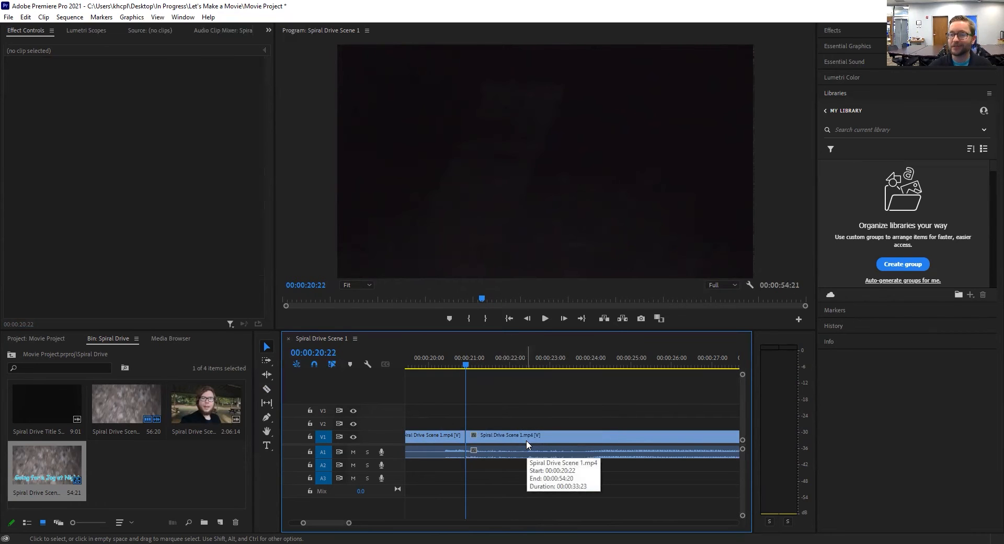
Play the sequence across the new edit point to check the transition
{"action": "left_click_drag", "start_coordinate": [454, 369], "coordinate": [432, 370]}
{"action": "key", "text": "space"}
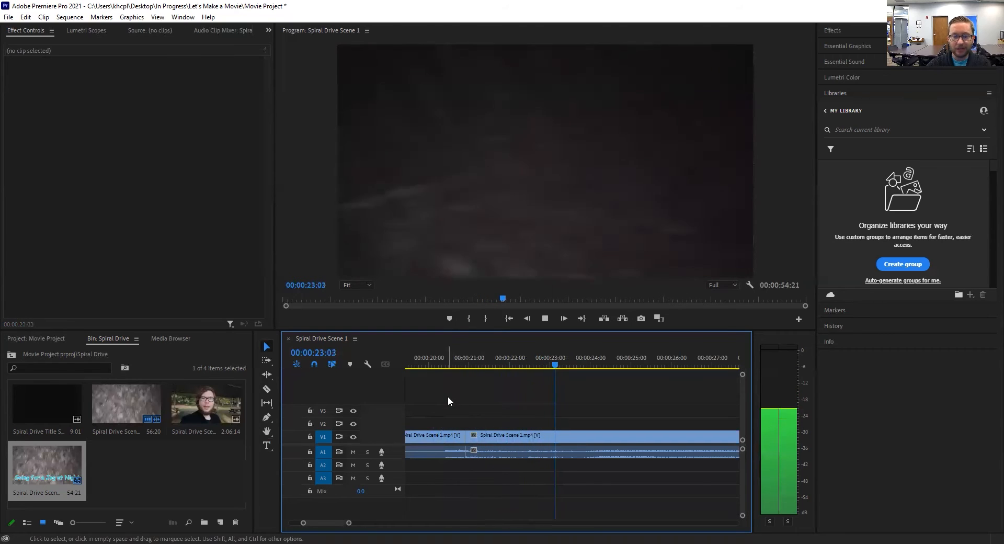
{"action": "key", "text": "space"}
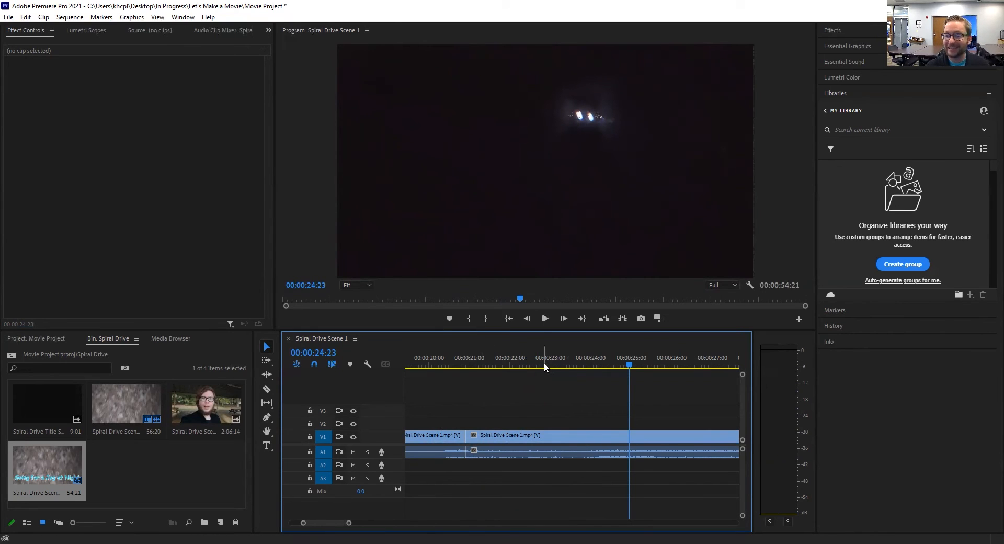
Split the remaining clip at 00:00:44:05 and about two seconds earlier to isolate another short section
{"action": "left_click_drag", "start_coordinate": [574, 360], "coordinate": [591, 368]}
{"action": "left_click", "coordinate": [266, 388]}
{"action": "left_click", "coordinate": [590, 435]}
{"action": "left_click_drag", "start_coordinate": [590, 363], "coordinate": [689, 352]}
{"action": "left_click", "coordinate": [691, 434]}
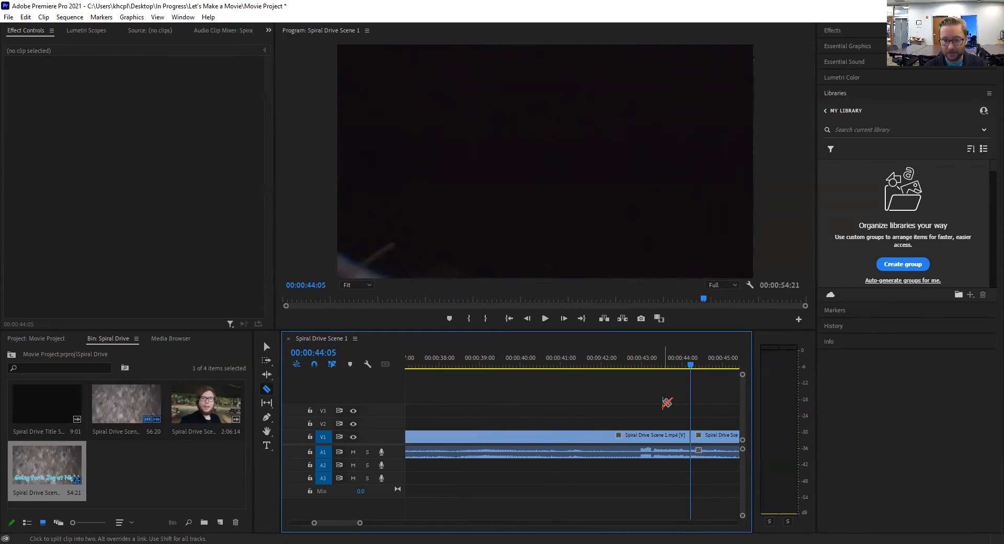
Delete the clip segment that ends at 00:00:44:05 and ripple delete the gap it leaves
{"action": "left_click", "coordinate": [267, 346]}
{"action": "left_click", "coordinate": [641, 444]}
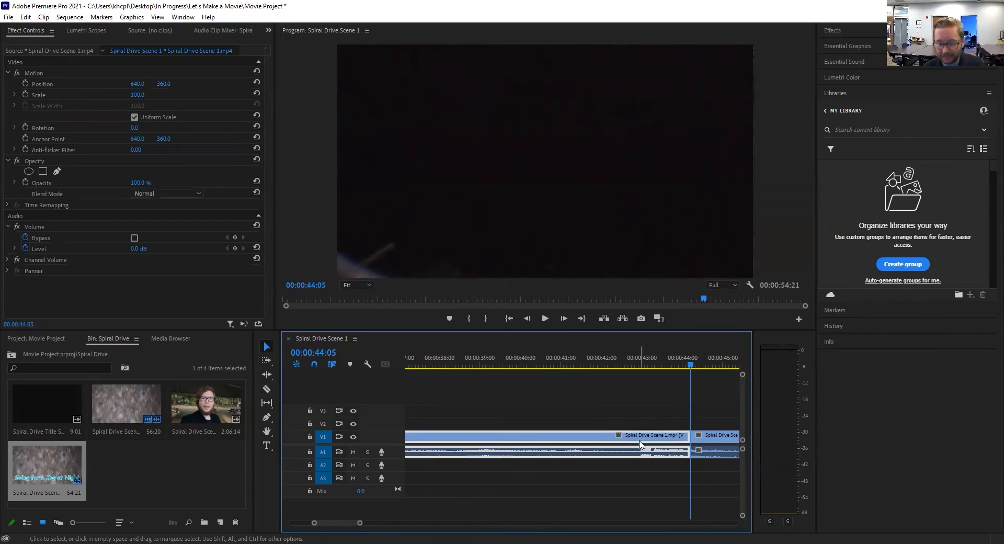
{"action": "key", "text": "Delete"}
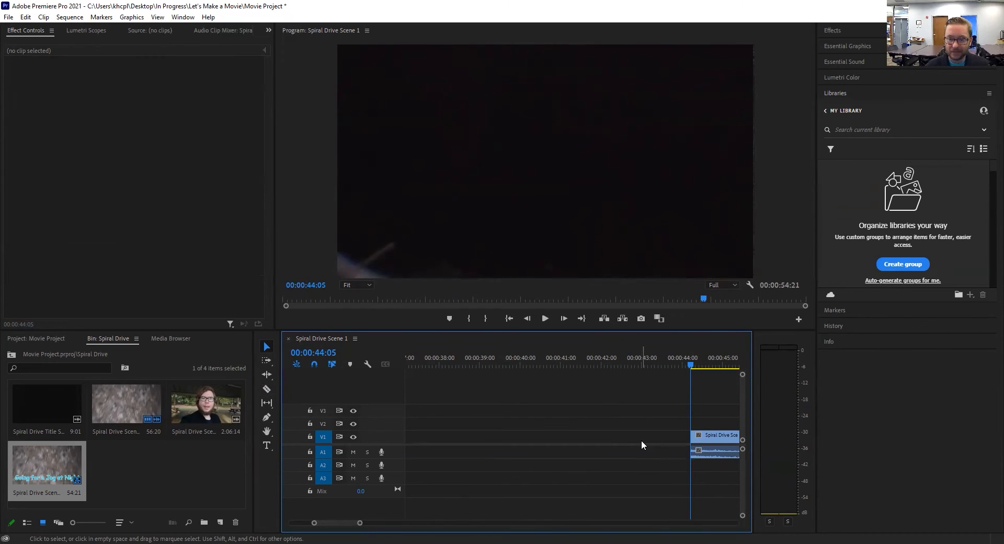
{"action": "right_click", "coordinate": [642, 445]}
{"action": "left_click", "coordinate": [655, 449]}
Play the sequence from about 00:00:22 across the new edit point to check the cut
{"action": "left_click_drag", "start_coordinate": [563, 368], "coordinate": [515, 362]}
{"action": "key", "text": "space"}
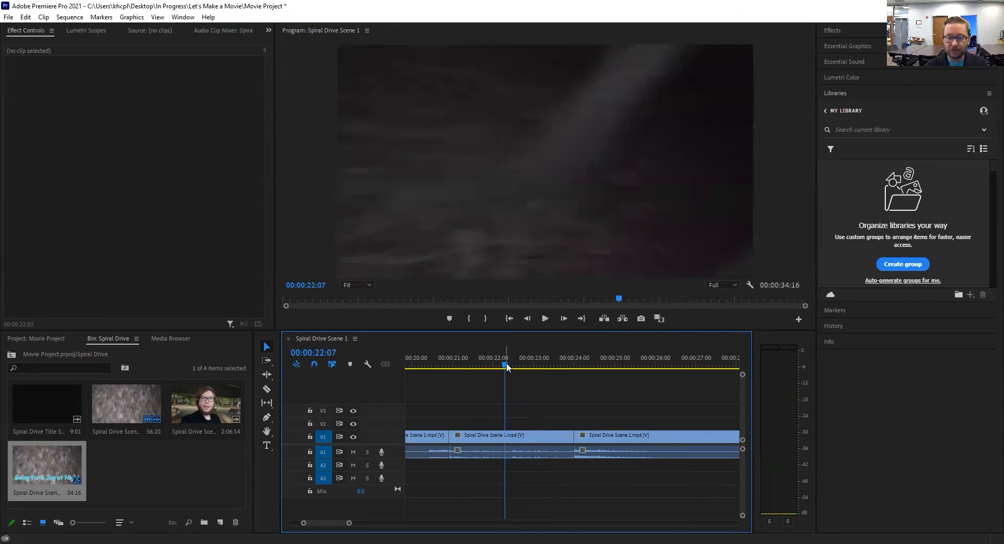
{"action": "left_click", "coordinate": [557, 365]}
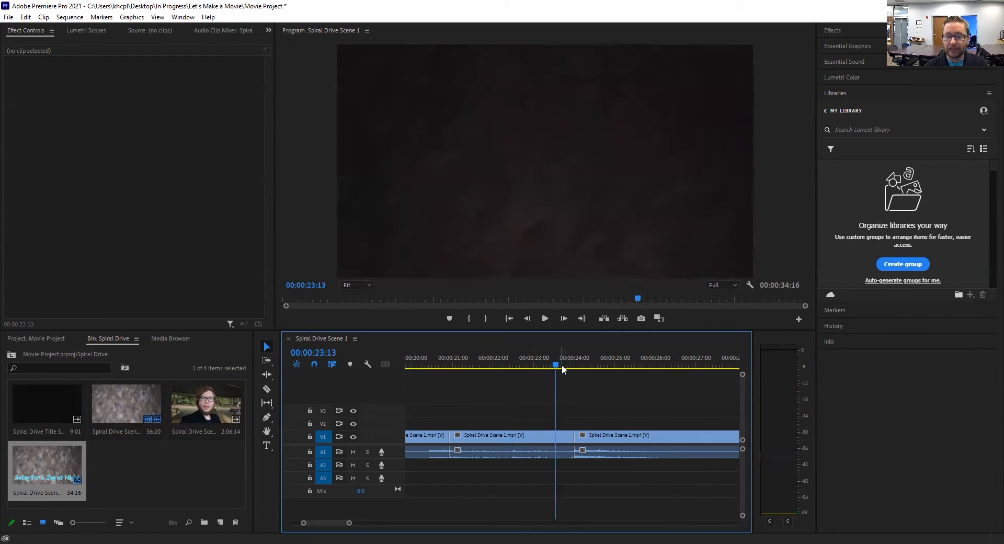
{"action": "left_click_drag", "start_coordinate": [551, 365], "coordinate": [519, 363]}
{"action": "key", "text": "space"}
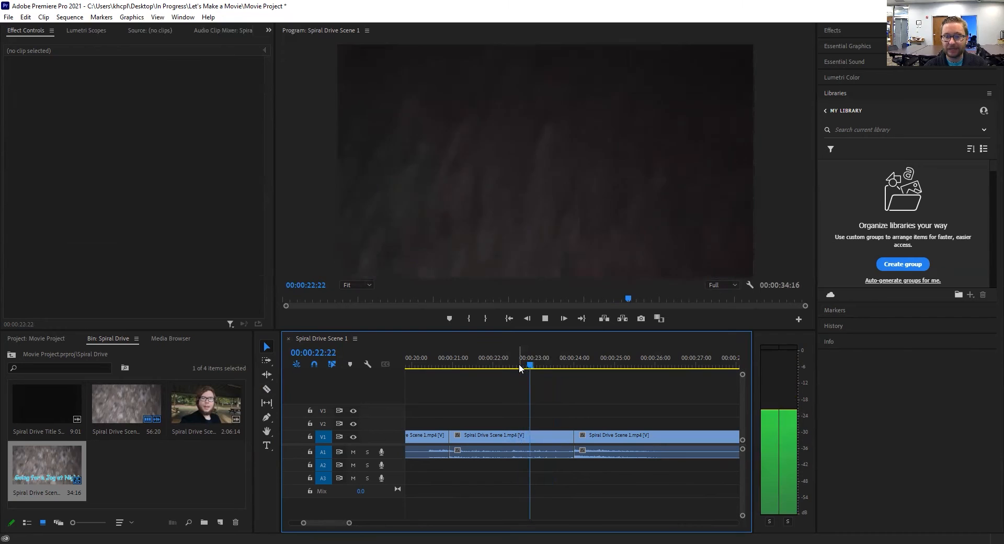
{"action": "key", "text": "space"}
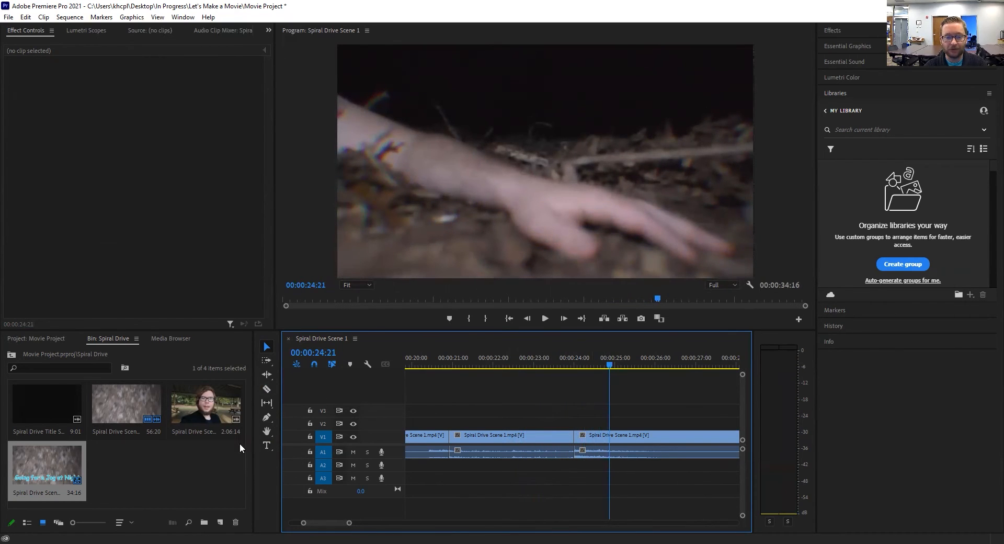
Add a text box across the lower part of the frame at 00:00:24:21 reading "Taking a nap! ZZZZZZ :)"
{"action": "left_click", "coordinate": [267, 445]}
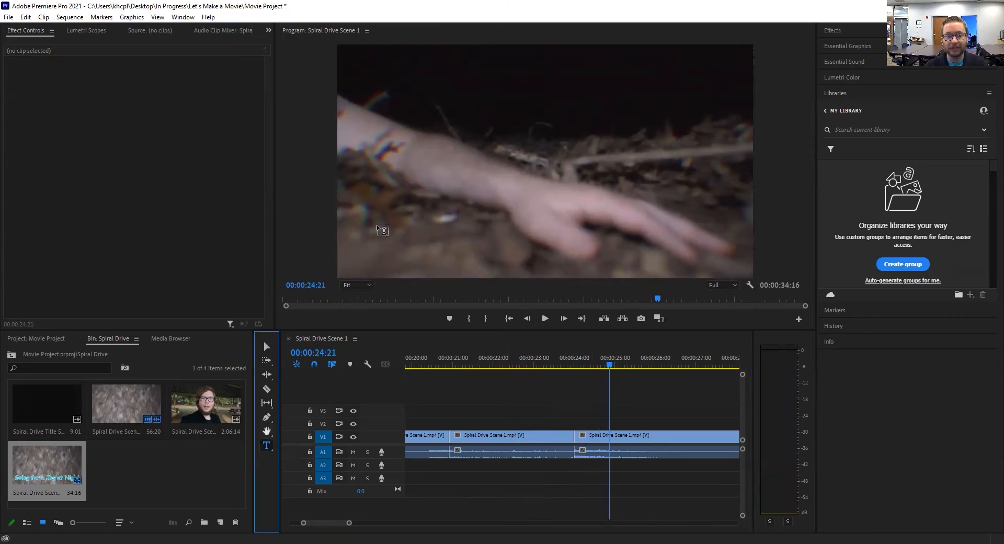
{"action": "left_click_drag", "start_coordinate": [345, 208], "coordinate": [748, 271]}
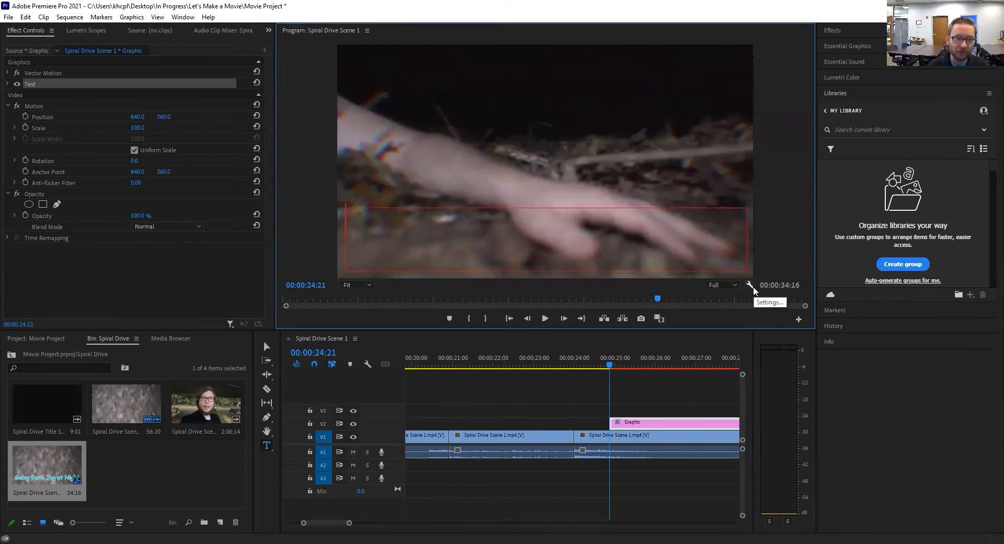
{"action": "type", "text": "Taking a Nap"}
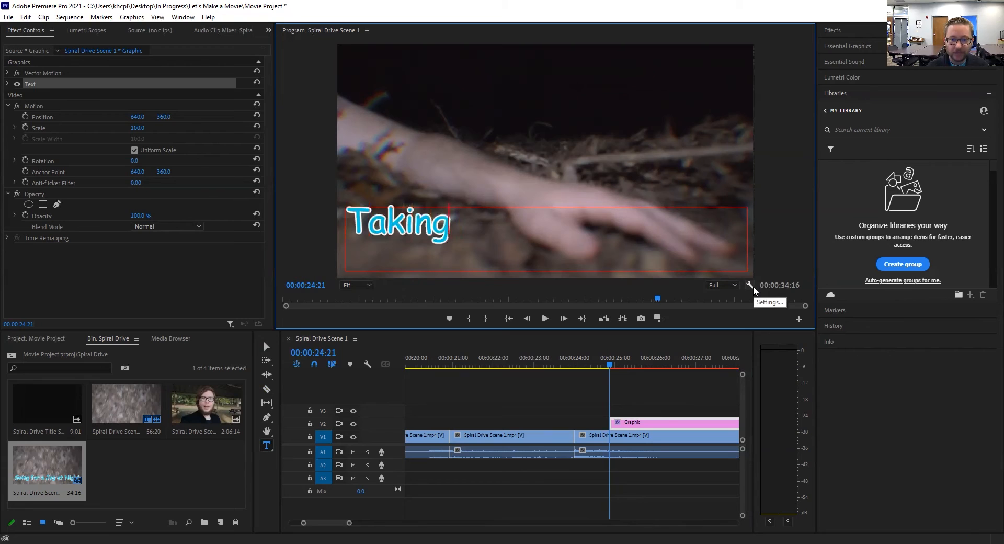
{"action": "key", "text": "BackSpace"}
{"action": "key", "text": "BackSpace"}
{"action": "key", "text": "BackSpace"}
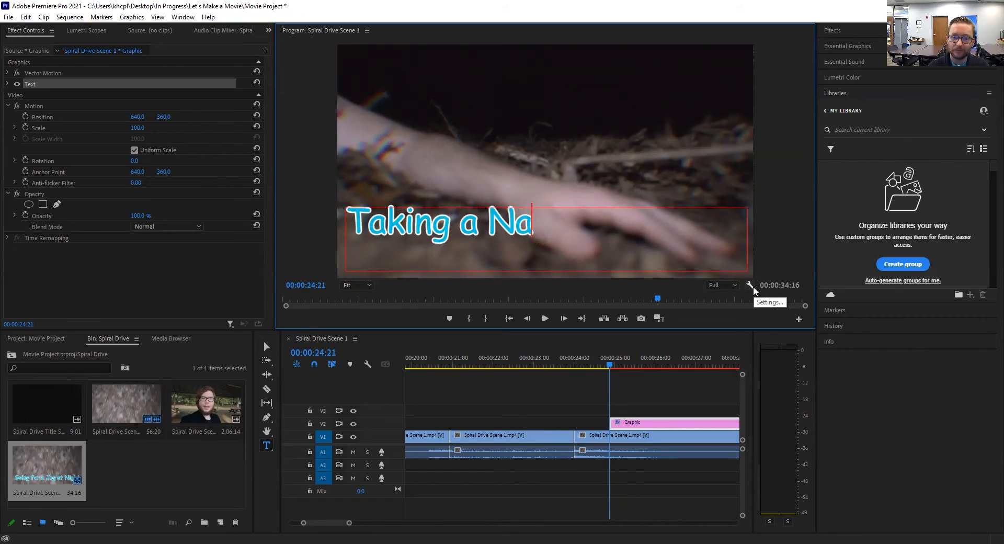
{"action": "type", "text": "nap!"}
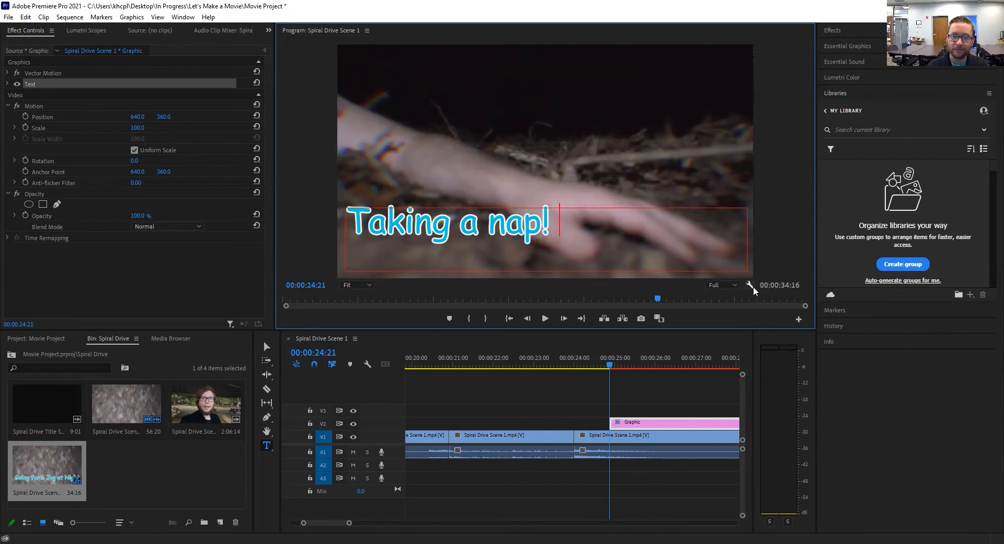
{"action": "type", "text": " ZZZZZZ"}
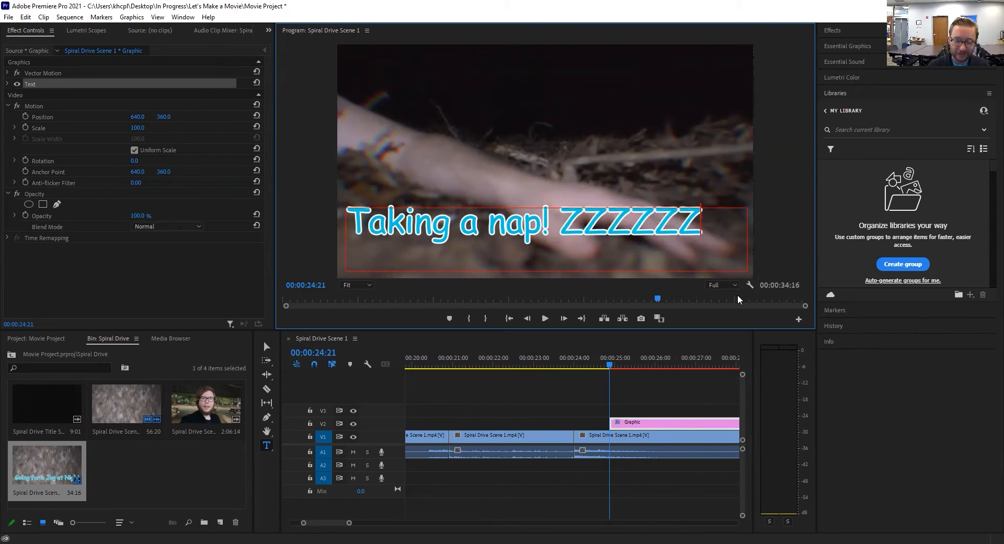
{"action": "type", "text": "\""}
{"action": "key", "text": "BackSpace"}
{"action": "type", "text": ":)"}
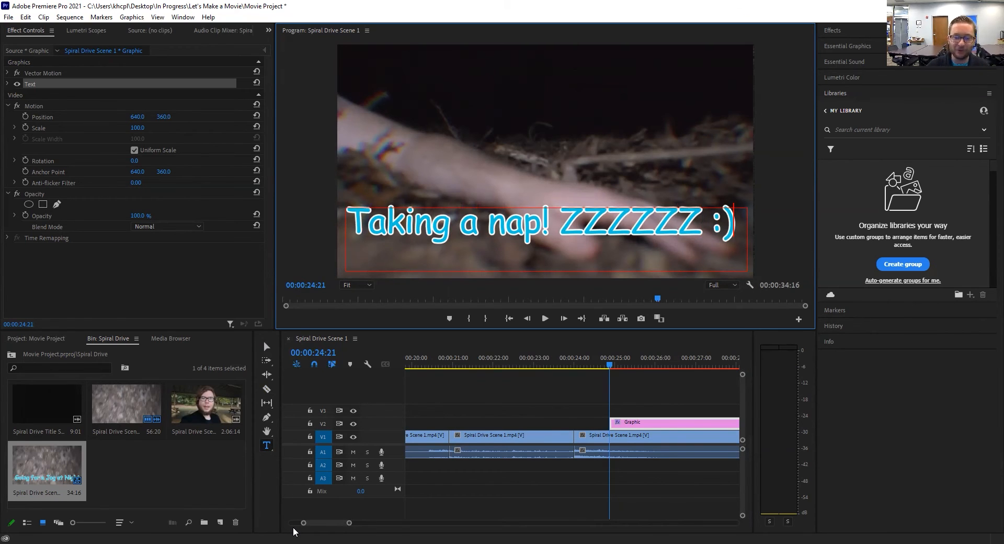
Play the sequence from before the nap title through to the title's end
{"action": "left_click_drag", "start_coordinate": [598, 365], "coordinate": [539, 369]}
{"action": "key", "text": "space"}
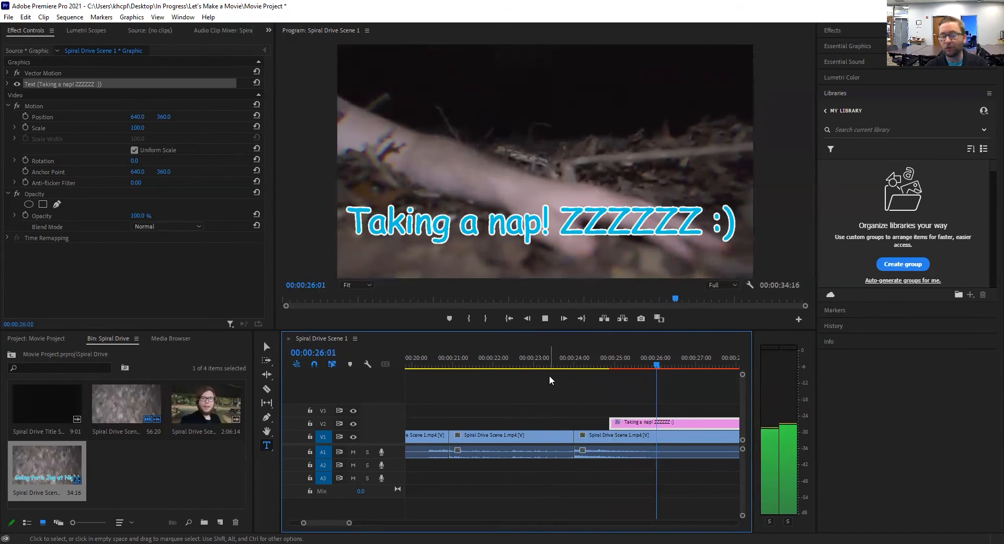
{"action": "scroll", "coordinate": [554, 403], "scroll_direction": "down", "scroll_amount": 3}
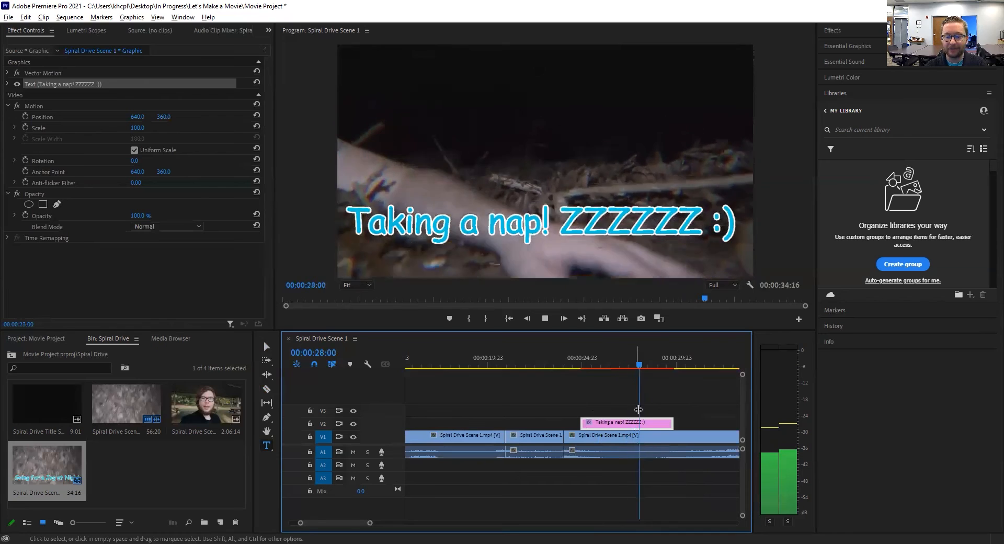
{"action": "left_click", "coordinate": [648, 404]}
{"action": "key", "text": "space"}
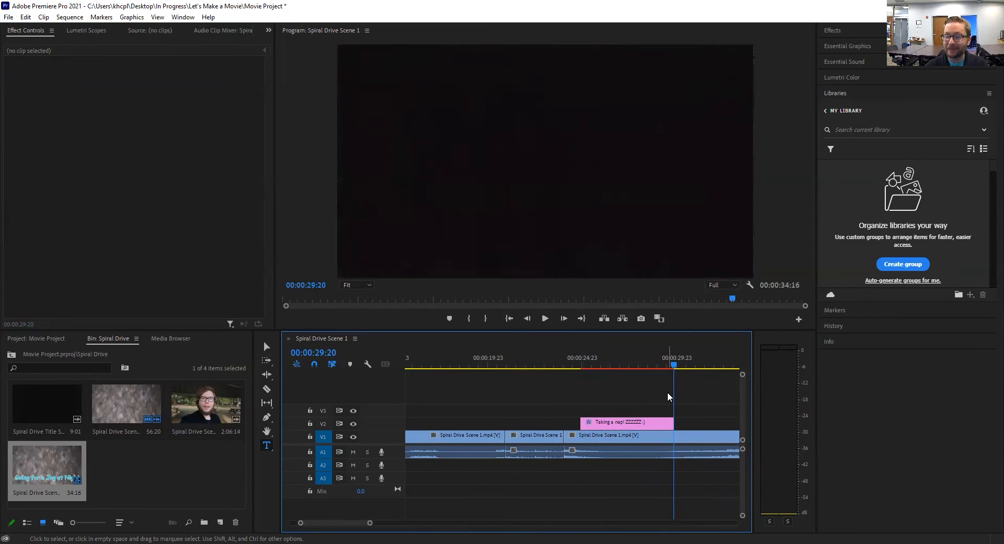
Split the video clip at 00:00:29:20, where the nap title ends, and delete the footage after the cut
{"action": "left_click", "coordinate": [265, 390]}
{"action": "left_click", "coordinate": [675, 439]}
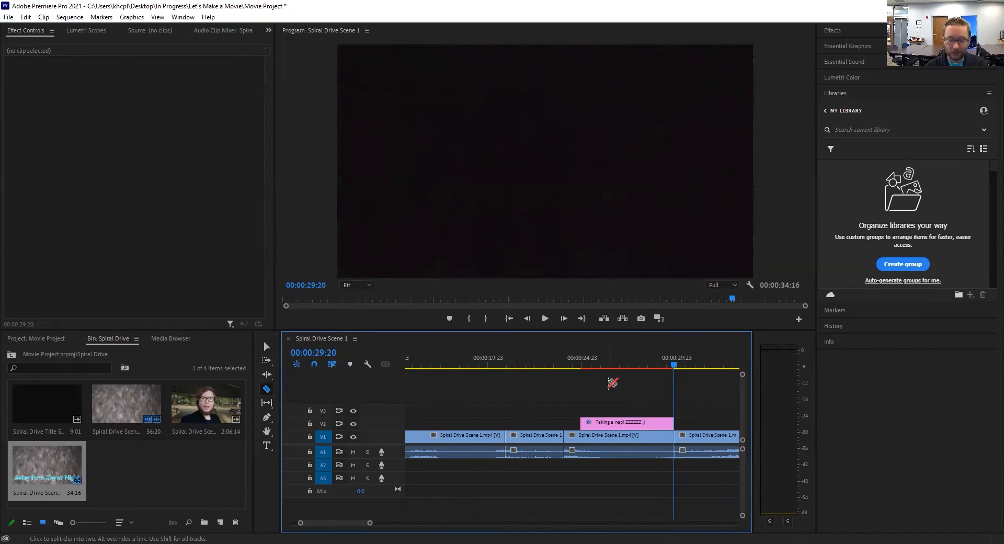
{"action": "key", "text": "v"}
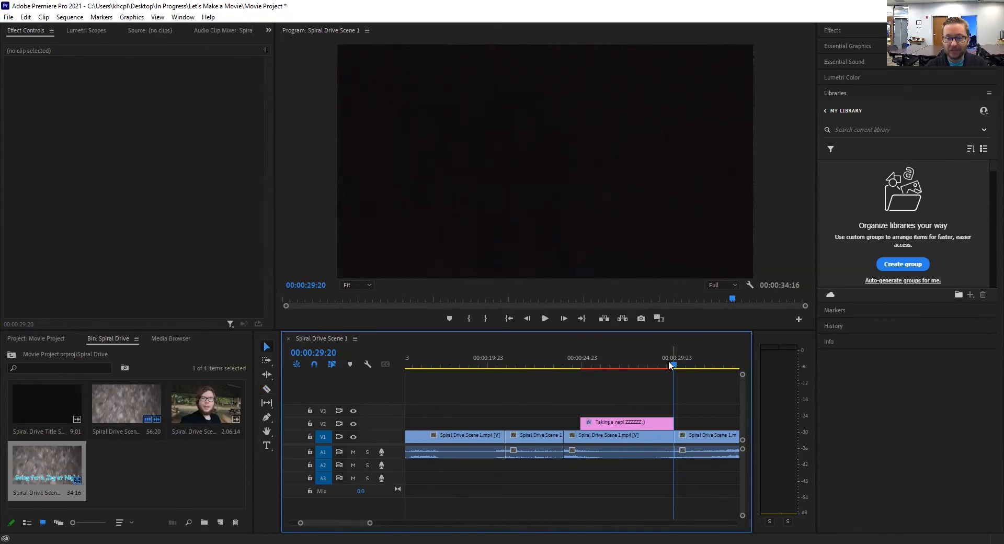
{"action": "left_click_drag", "start_coordinate": [673, 364], "coordinate": [764, 381]}
{"action": "left_click_drag", "start_coordinate": [657, 387], "coordinate": [645, 444]}
{"action": "left_click", "coordinate": [645, 443]}
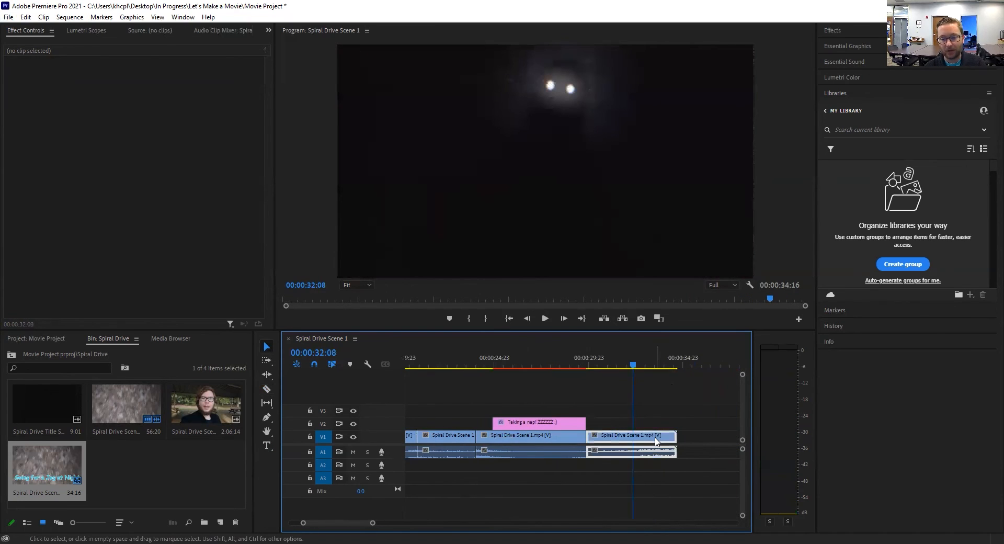
{"action": "key", "text": "Delete"}
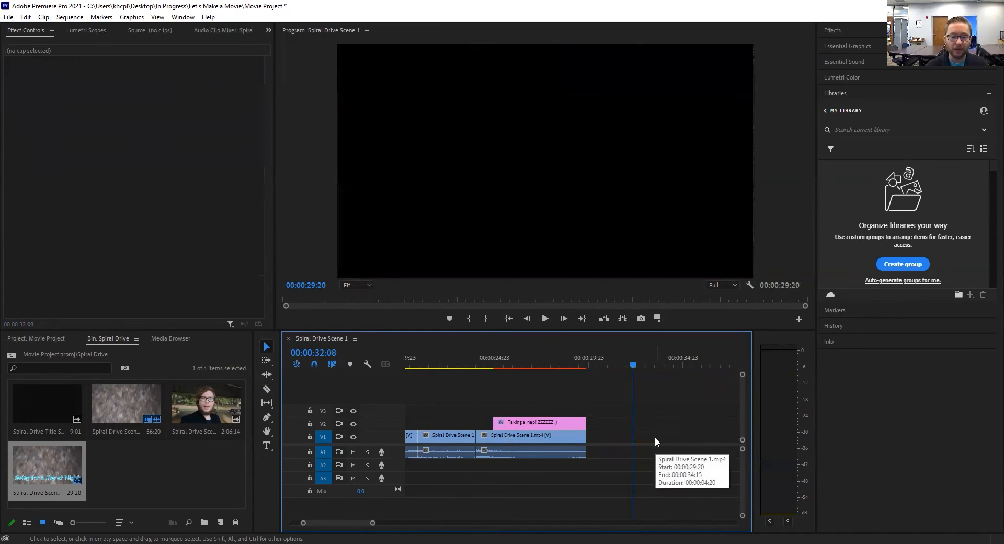
Scrub through the whole trimmed sequence from the opening title to the nap title to review it
{"action": "scroll", "coordinate": [542, 449], "scroll_direction": "down", "scroll_amount": 3}
{"action": "scroll", "coordinate": [538, 449], "scroll_direction": "down", "scroll_amount": 2}
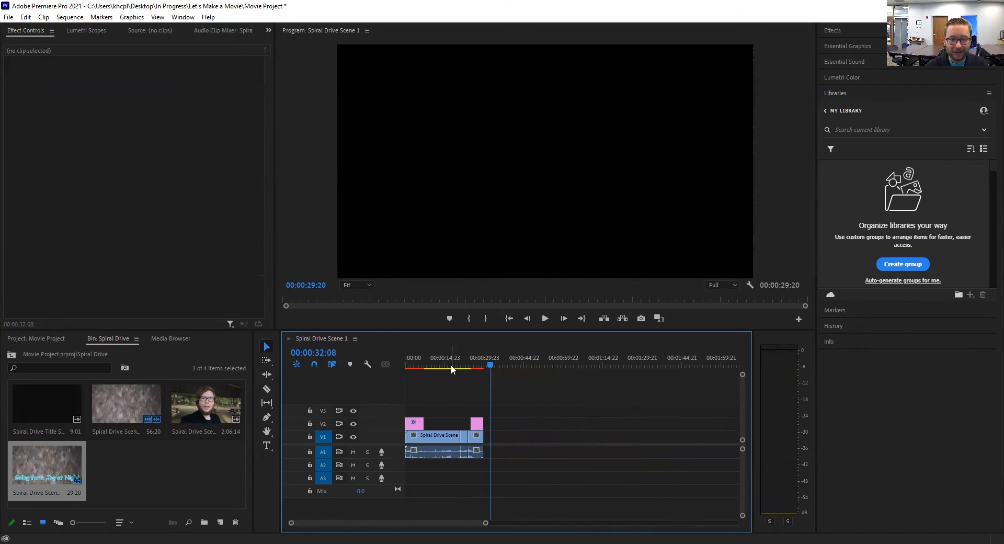
{"action": "left_click", "coordinate": [413, 364]}
{"action": "left_click_drag", "start_coordinate": [427, 366], "coordinate": [482, 365]}
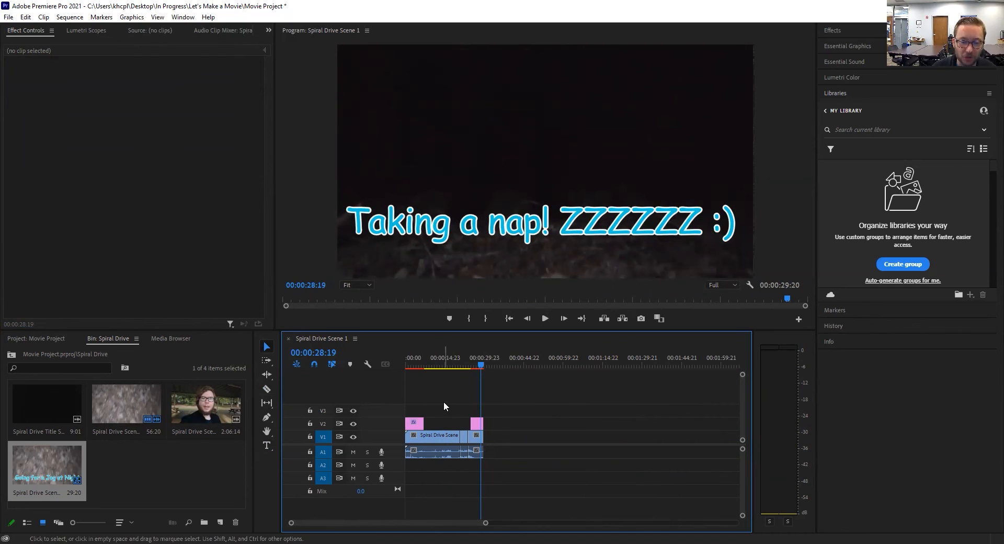
{"action": "left_click", "coordinate": [443, 364]}
{"action": "left_click_drag", "start_coordinate": [446, 363], "coordinate": [445, 366]}
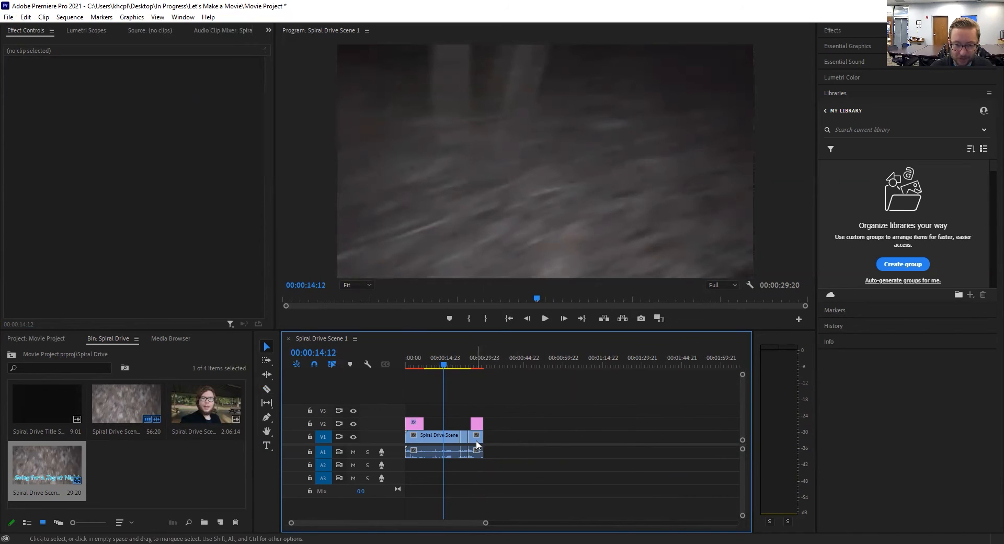
Play the sequence from 00:00:14:12 while watching the audio meters, and scrub around the following cut
{"action": "key", "text": "space"}
{"action": "key", "text": "space"}
{"action": "left_click", "coordinate": [779, 404]}
{"action": "key", "text": "space"}
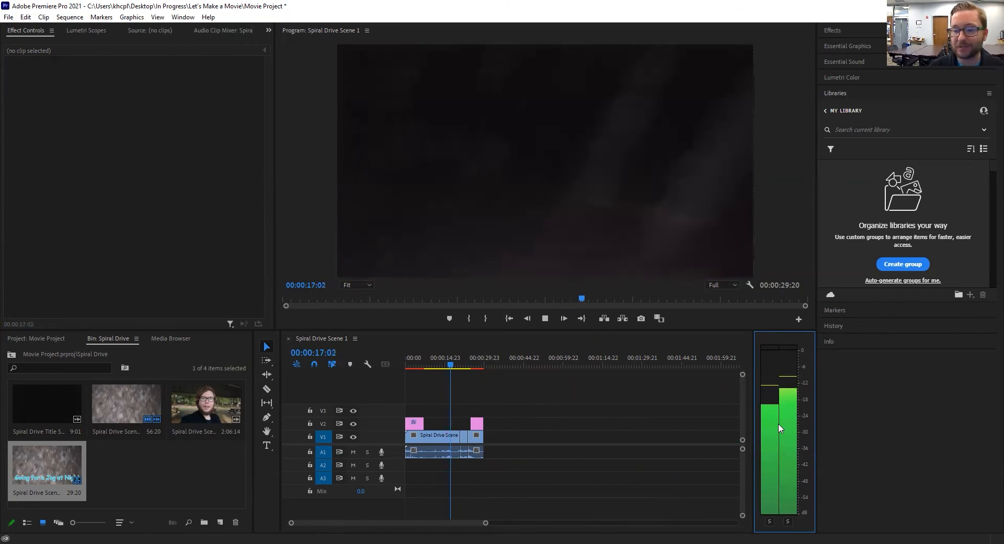
{"action": "key", "text": "space"}
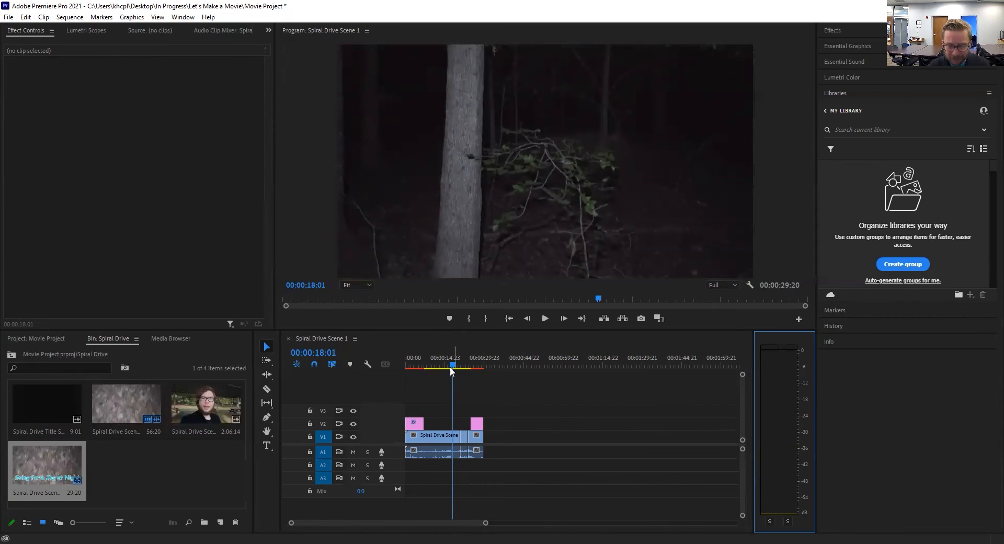
{"action": "mouse_move", "coordinate": [449, 364]}
{"action": "left_mouse_down"}
{"action": "mouse_move", "coordinate": [431, 366]}
{"action": "mouse_move", "coordinate": [469, 357]}
{"action": "mouse_move", "coordinate": [462, 363]}
{"action": "left_mouse_up"}
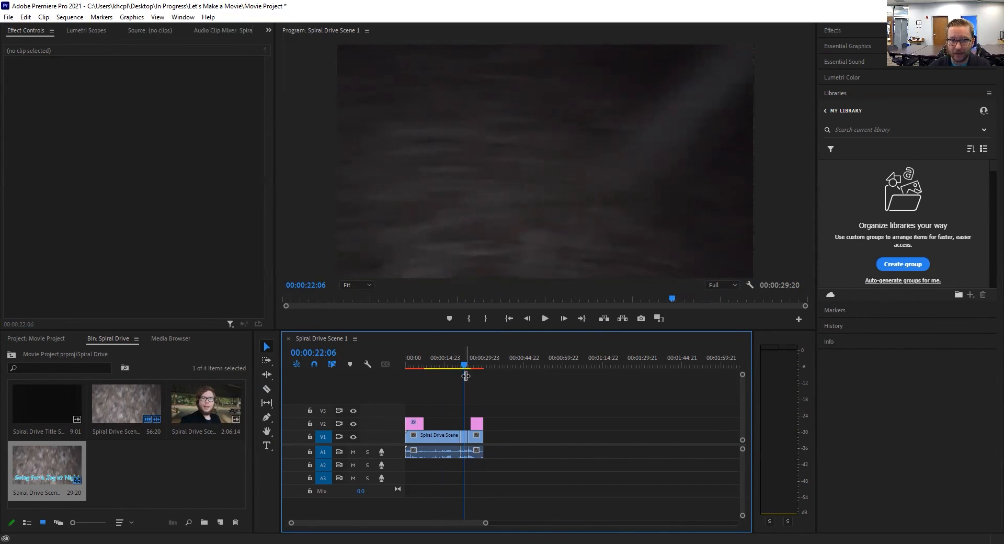
{"action": "left_click_drag", "start_coordinate": [465, 366], "coordinate": [446, 366]}
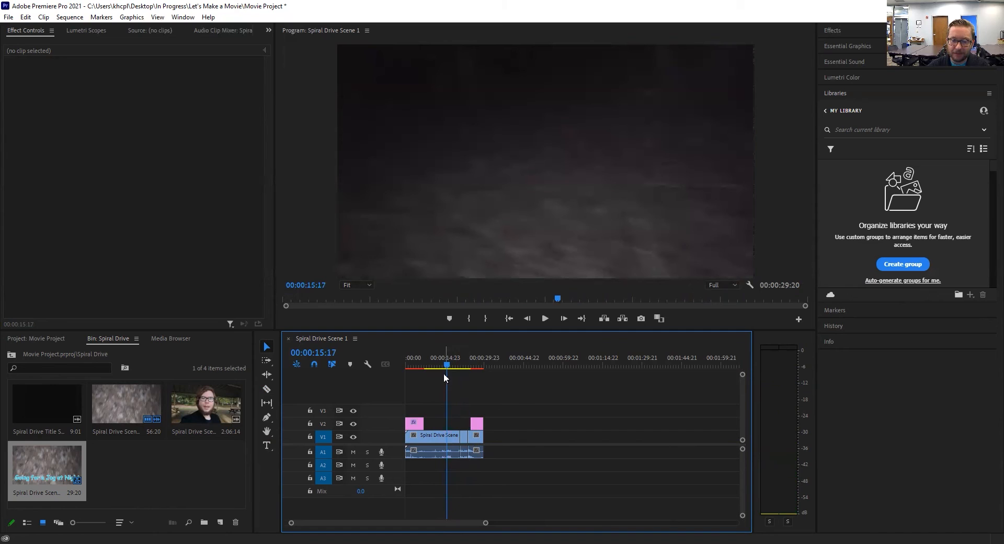
Raise the Audio 1 volume of the long first clip to 4.1 dB in the Audio Clip Mixer
{"action": "scroll", "coordinate": [443, 415], "scroll_direction": "up", "scroll_amount": 5}
{"action": "left_click_drag", "start_coordinate": [476, 364], "coordinate": [479, 366]}
{"action": "left_click", "coordinate": [483, 452]}
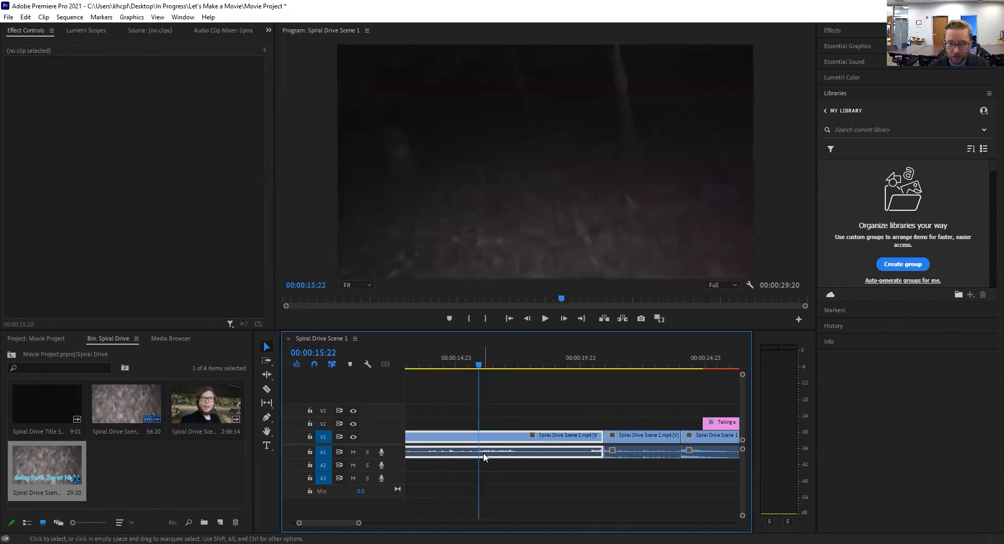
{"action": "left_click_drag", "start_coordinate": [484, 365], "coordinate": [491, 365]}
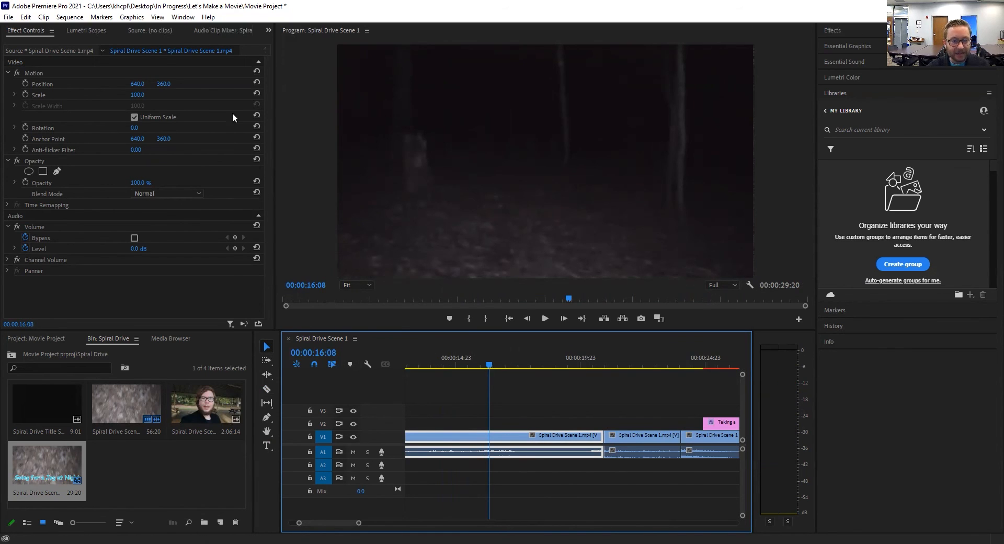
{"action": "left_click", "coordinate": [211, 30]}
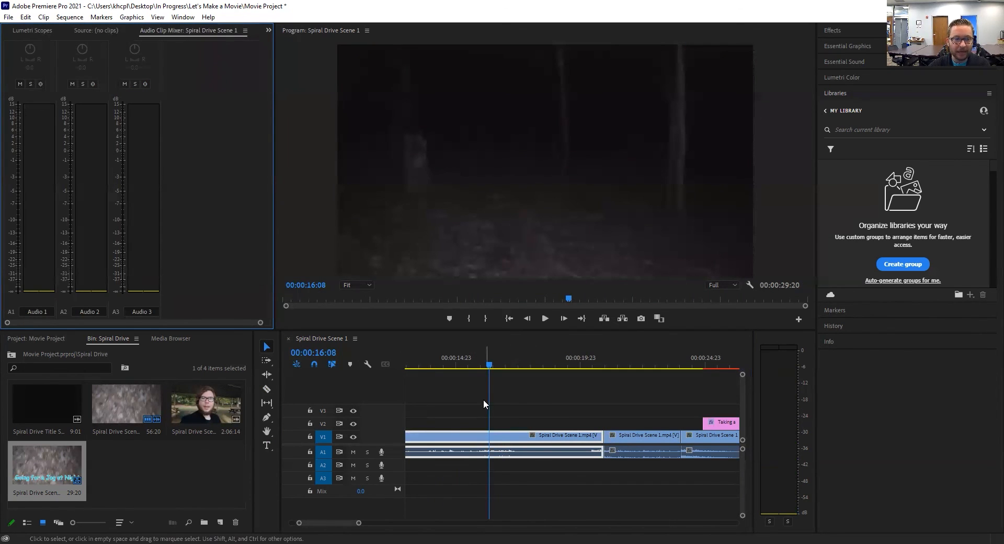
{"action": "left_click", "coordinate": [486, 364]}
{"action": "left_click_drag", "start_coordinate": [486, 364], "coordinate": [490, 364]}
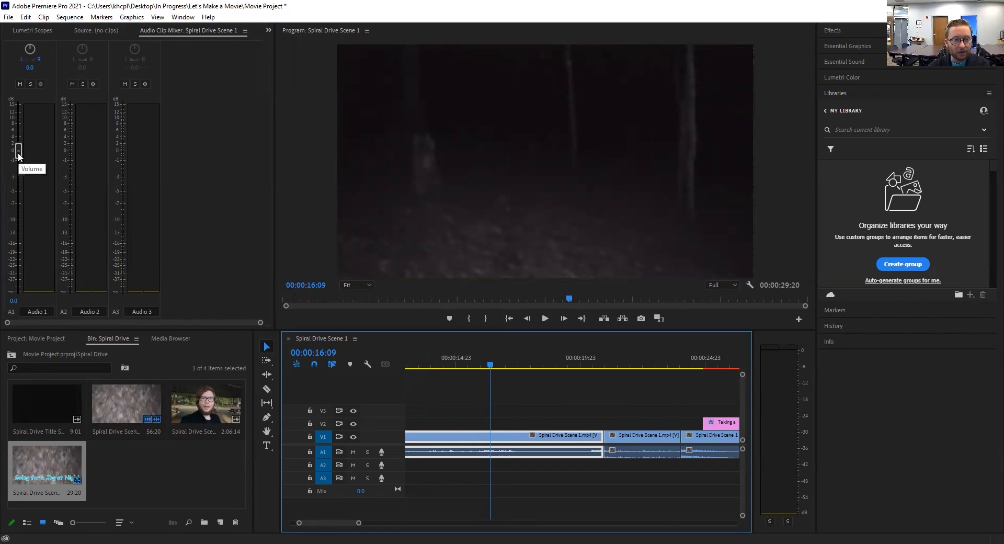
{"action": "left_click_drag", "start_coordinate": [17, 159], "coordinate": [21, 143]}
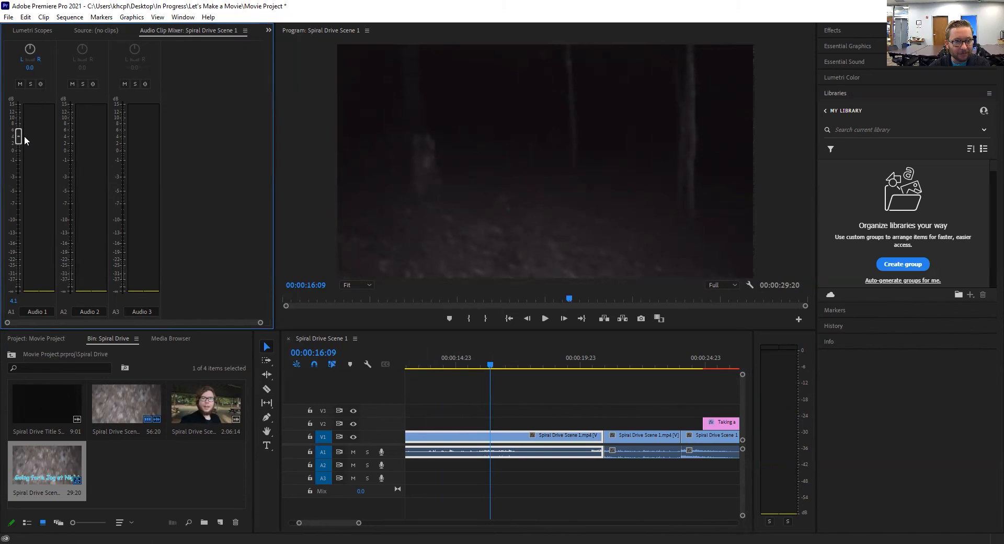
Play back the louder first clip and check the volume level of the short clip that follows it
{"action": "left_click", "coordinate": [461, 363]}
{"action": "key", "text": "space"}
{"action": "left_click_drag", "start_coordinate": [490, 364], "coordinate": [616, 365]}
{"action": "left_click", "coordinate": [629, 450]}
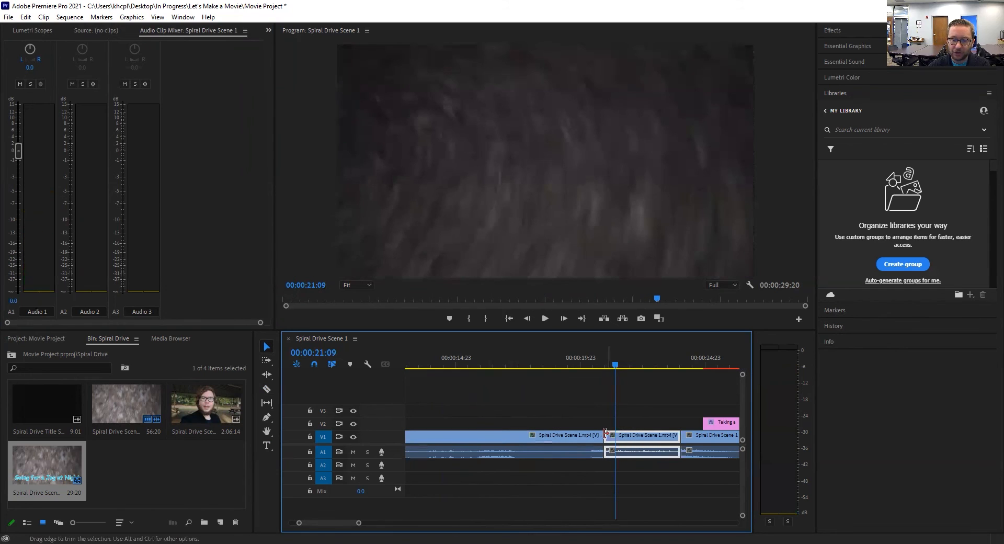
Set the Audio 1 volume of the last clip, under the nap title, to 15 dB
{"action": "left_click", "coordinate": [684, 360]}
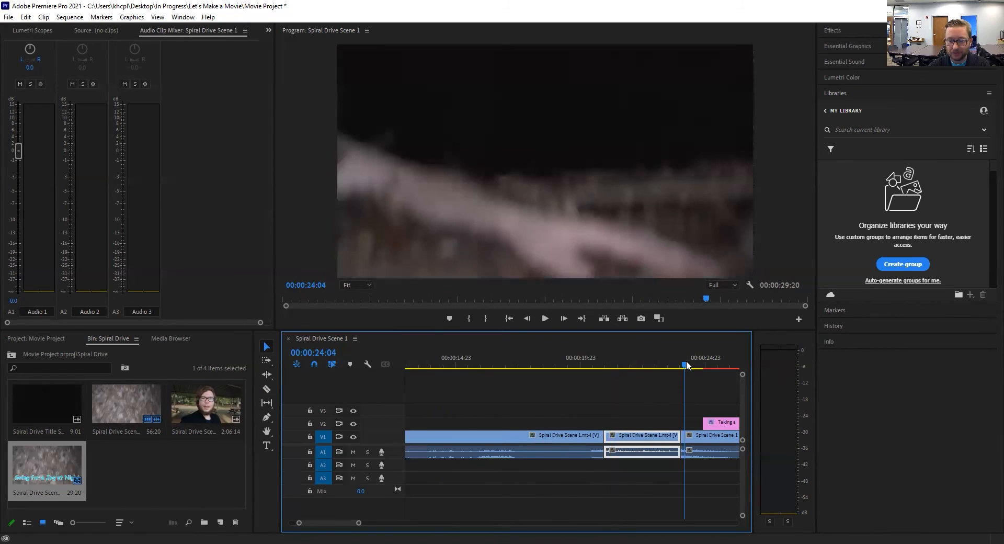
{"action": "left_click", "coordinate": [708, 447]}
{"action": "left_click_drag", "start_coordinate": [18, 155], "coordinate": [34, 95]}
{"action": "mouse_move", "coordinate": [685, 361]}
{"action": "left_mouse_down"}
{"action": "mouse_move", "coordinate": [653, 363]}
{"action": "mouse_move", "coordinate": [695, 356]}
{"action": "left_mouse_up"}
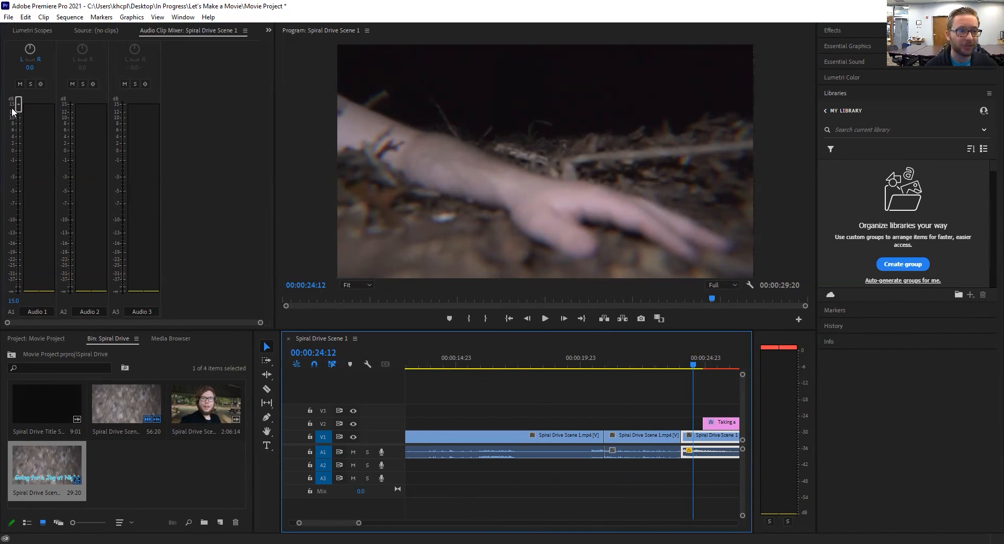
Lower the Audio 1 volume of the last clip, under the nap title, to 4.0 dB in the Audio Clip Mixer
{"action": "left_click_drag", "start_coordinate": [20, 105], "coordinate": [30, 136]}
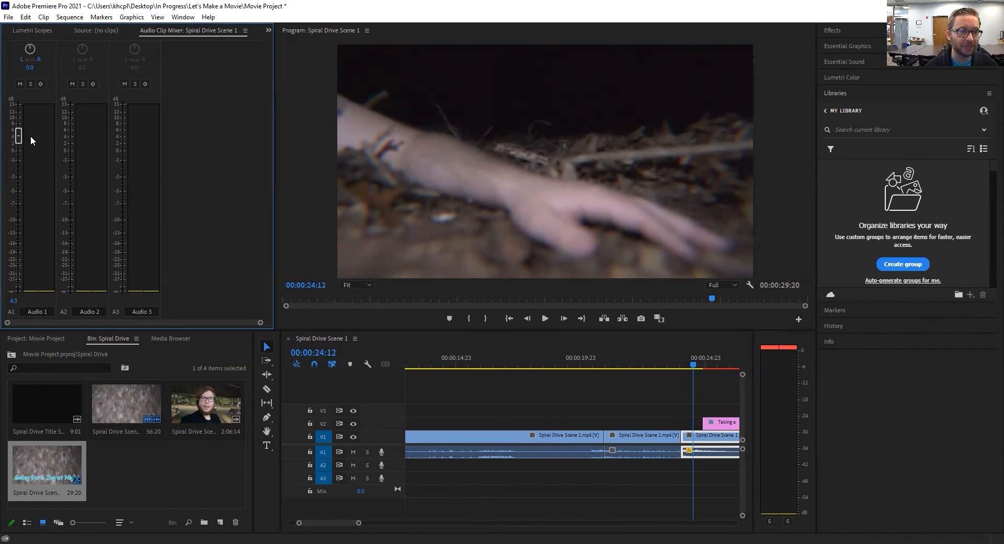
{"action": "mouse_move", "coordinate": [694, 365]}
{"action": "left_mouse_down"}
{"action": "mouse_move", "coordinate": [667, 366]}
{"action": "mouse_move", "coordinate": [701, 365]}
{"action": "left_mouse_up"}
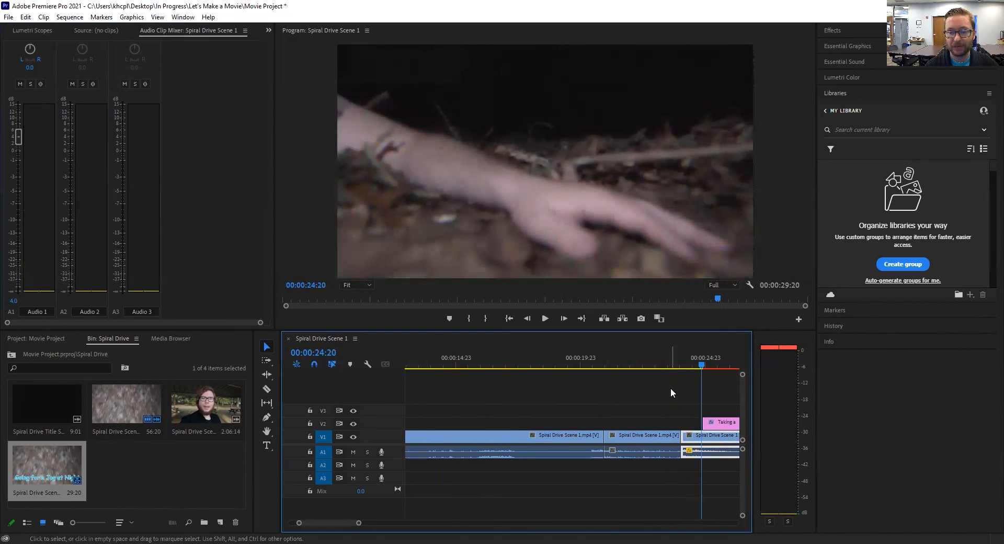
{"action": "left_click", "coordinate": [765, 396]}
Raise the Audio 1 volume of the short clip before the nap clip to 4.4 dB
{"action": "left_click_drag", "start_coordinate": [701, 363], "coordinate": [641, 385]}
{"action": "left_click", "coordinate": [637, 437]}
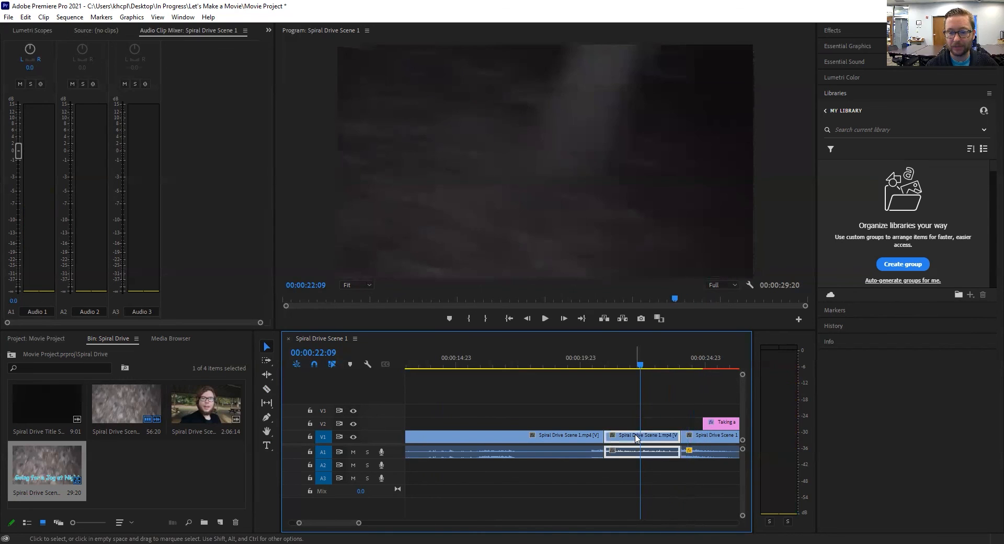
{"action": "left_click", "coordinate": [22, 150]}
{"action": "left_click_drag", "start_coordinate": [18, 149], "coordinate": [22, 137]}
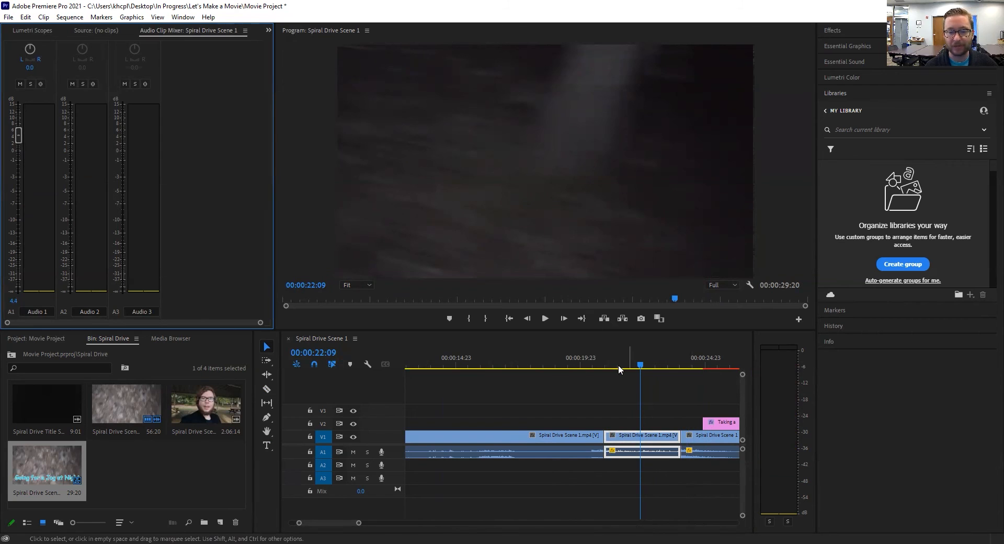
Play the sequence from shortly before the short clip into the nap title section to check the adjusted audio levels
{"action": "left_click", "coordinate": [581, 362]}
{"action": "key", "text": "space"}
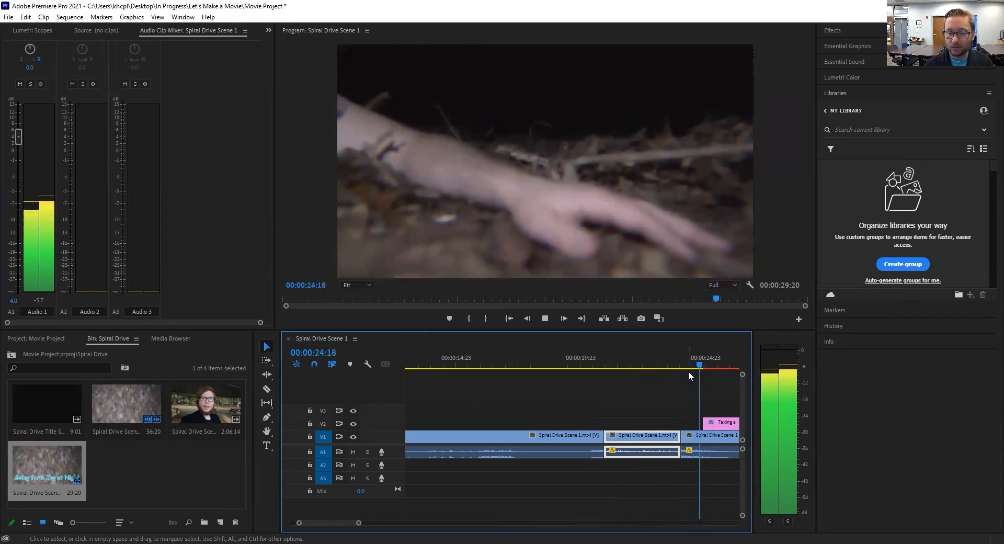
{"action": "key", "text": "space"}
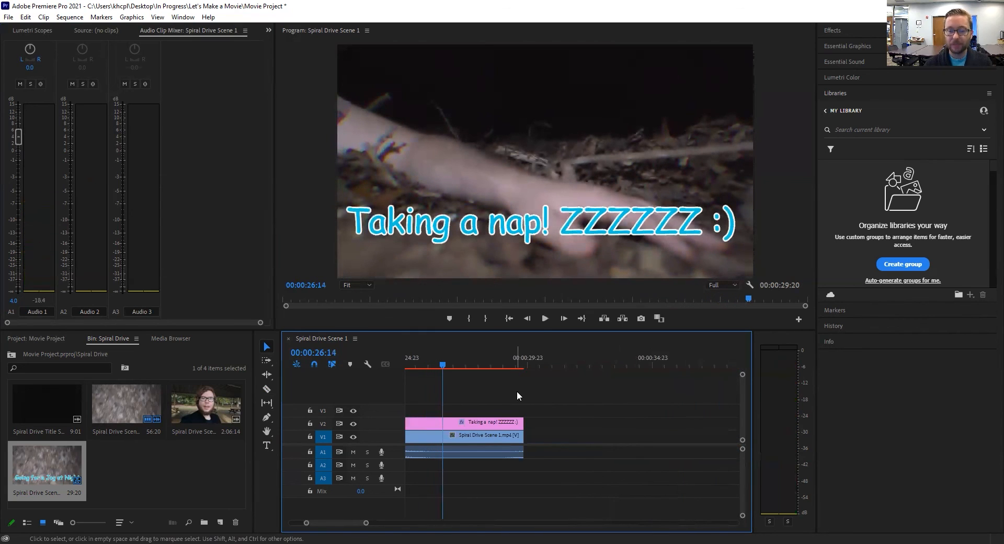